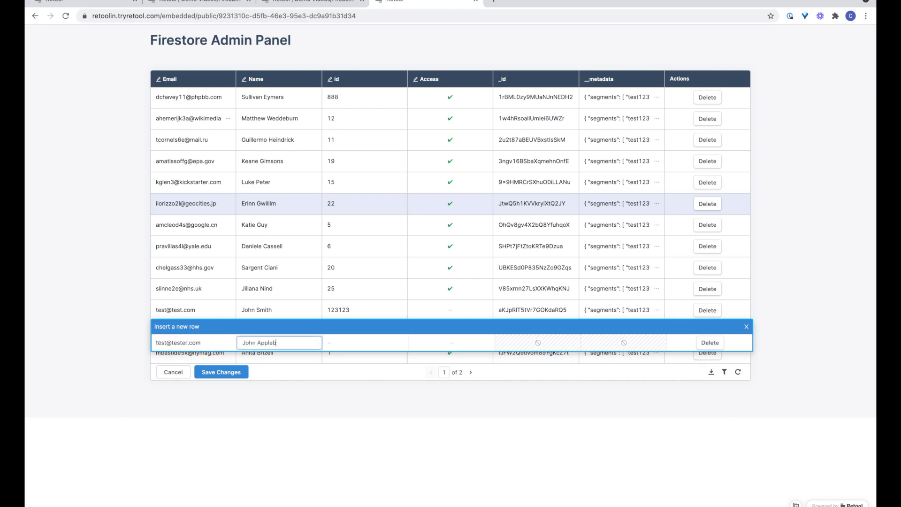
Save the newly inserted row in the Firestore Admin Panel table
{"action": "left_click", "coordinate": [234, 372]}
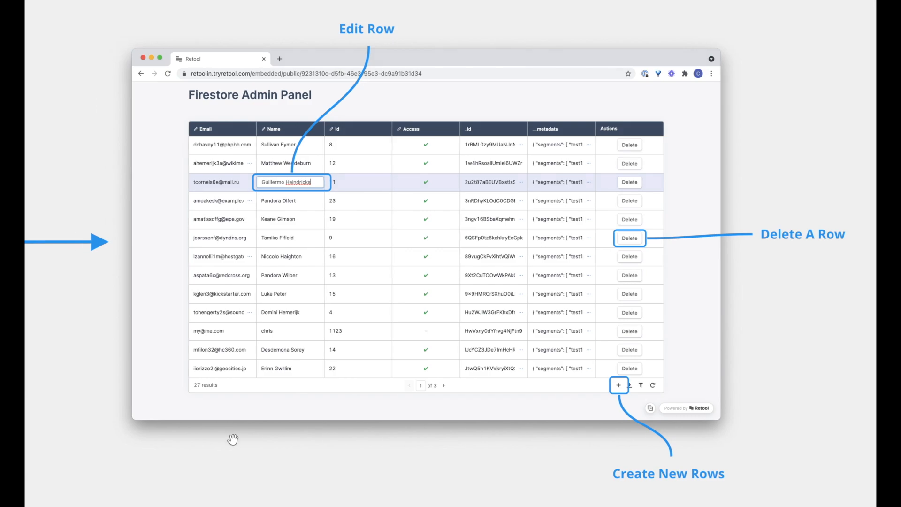
{"action": "scroll", "coordinate": [233, 439], "scroll_direction": "down", "scroll_amount": 4}
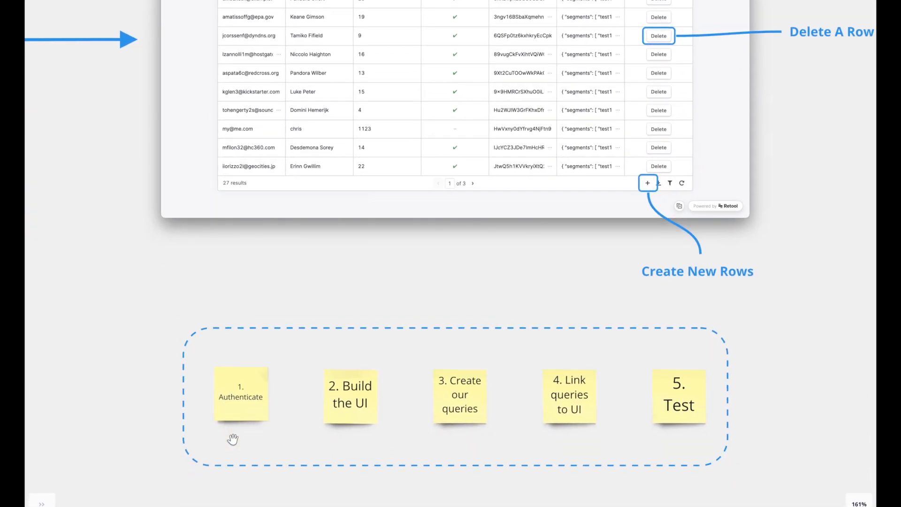
{"action": "scroll", "coordinate": [392, 395], "scroll_direction": "down", "scroll_amount": 1}
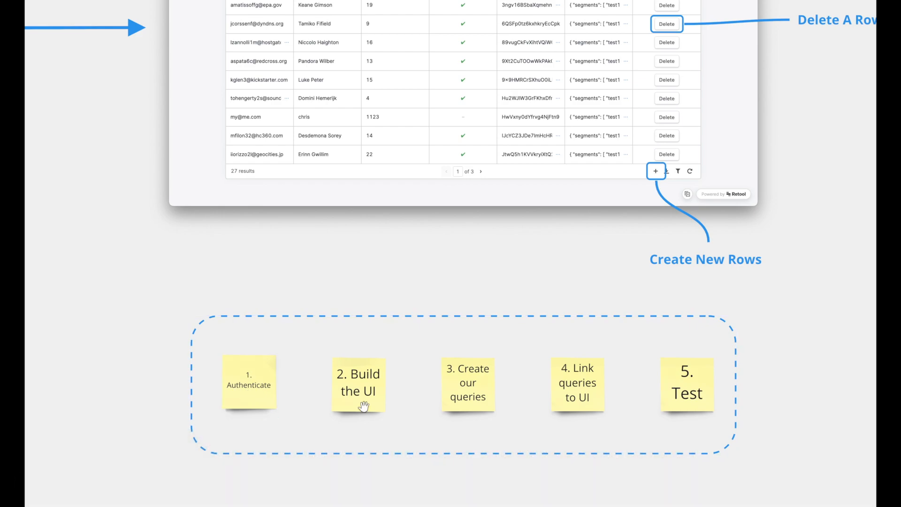
{"action": "scroll", "coordinate": [471, 404], "scroll_direction": "right", "scroll_amount": 1}
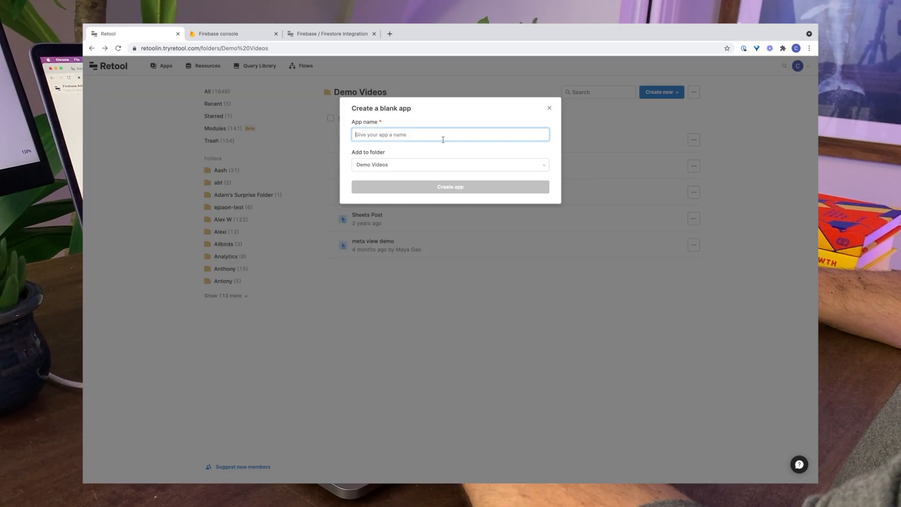
Create a blank app named Firebase Admin Retool in the Demo Videos folder
{"action": "type", "text": "Fireb"}
{"action": "type", "text": "ase Admin"}
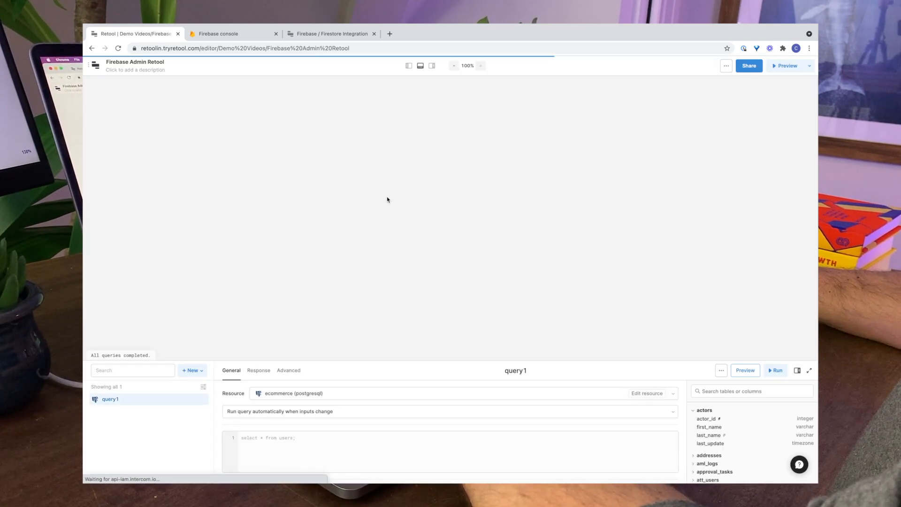
Start a new resource from the query's resource selection and choose Firebase as its type
{"action": "left_click", "coordinate": [337, 398]}
{"action": "left_click", "coordinate": [307, 294]}
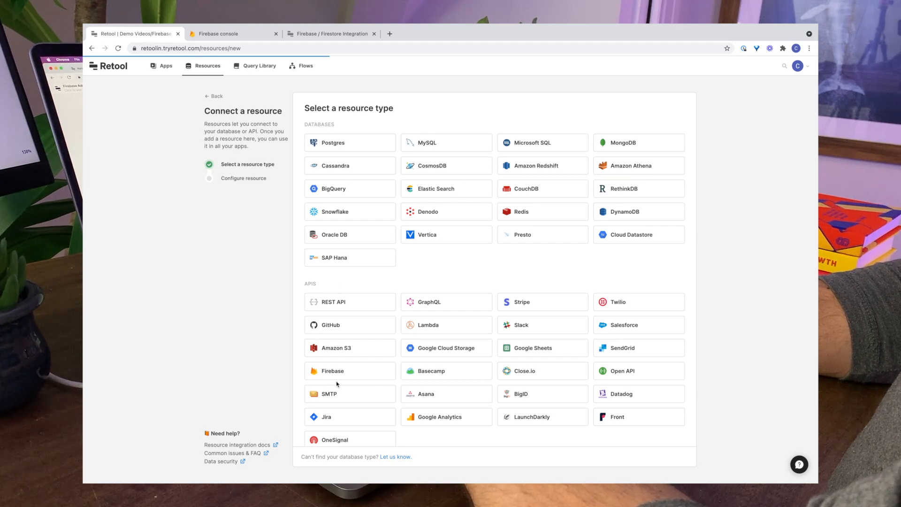
{"action": "left_click", "coordinate": [333, 372]}
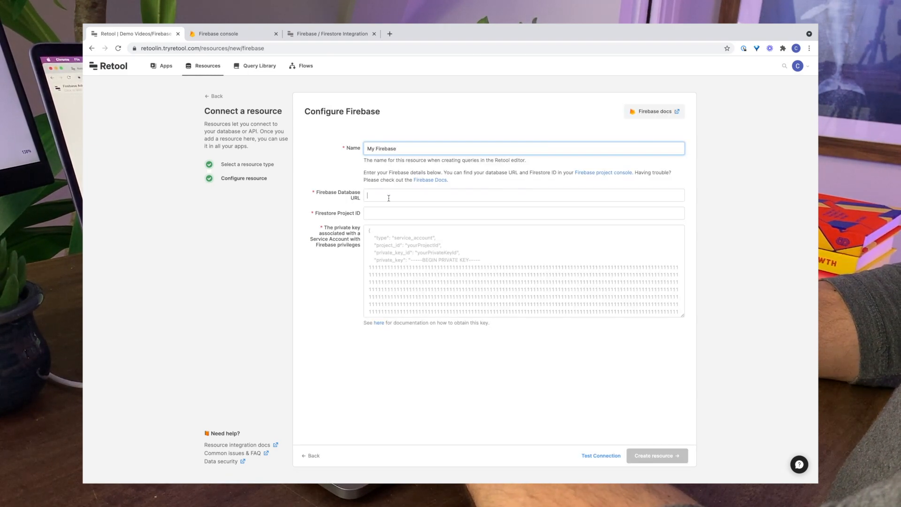
Copy the Realtime Database URL of the retool-demo project from the Firebase console into the resource's Firebase Database URL field
{"action": "left_click", "coordinate": [218, 33]}
{"action": "left_click", "coordinate": [446, 178]}
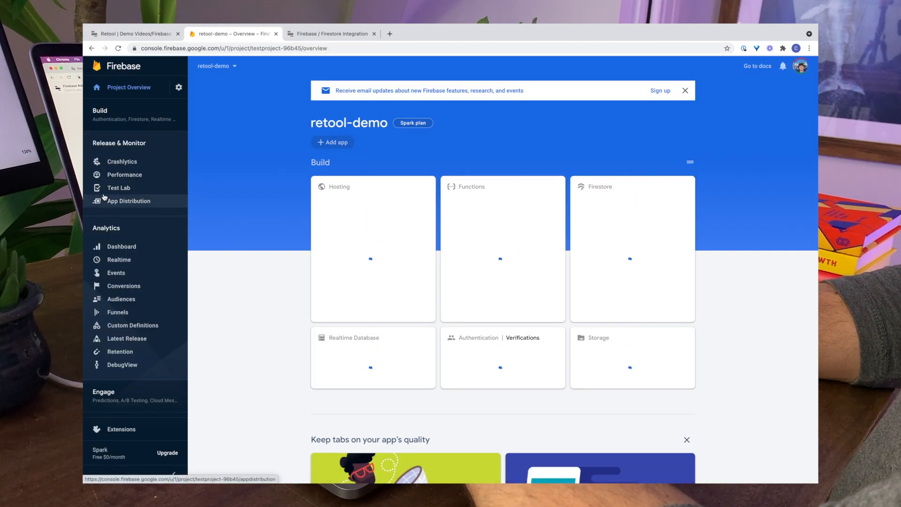
{"action": "left_click", "coordinate": [129, 121]}
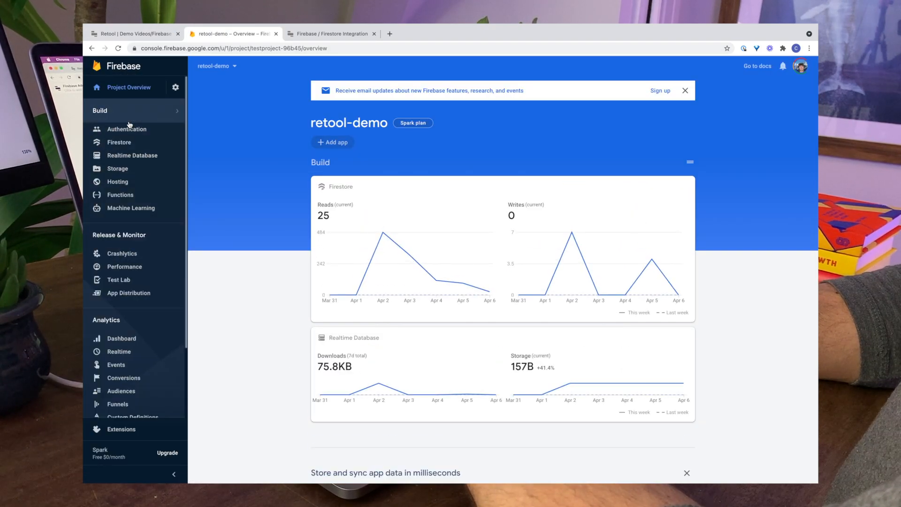
{"action": "left_click", "coordinate": [127, 156]}
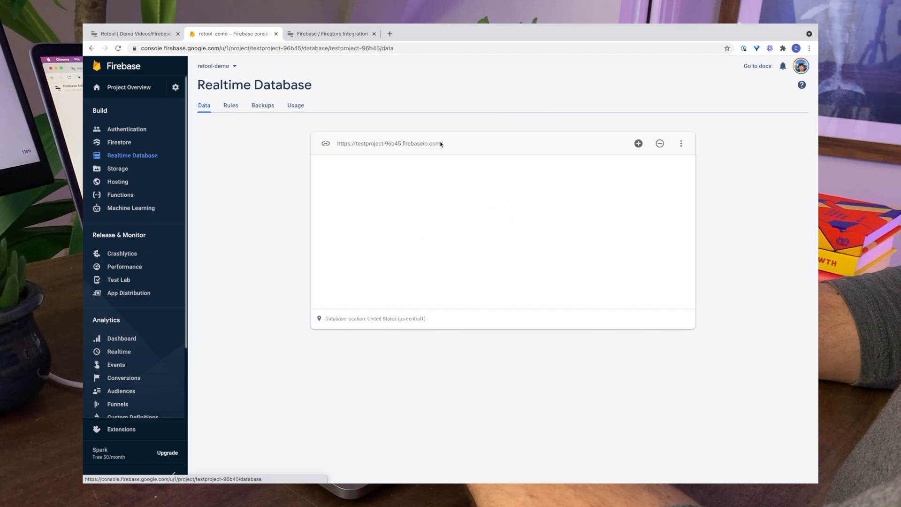
{"action": "left_click", "coordinate": [495, 142]}
{"action": "left_click", "coordinate": [308, 36]}
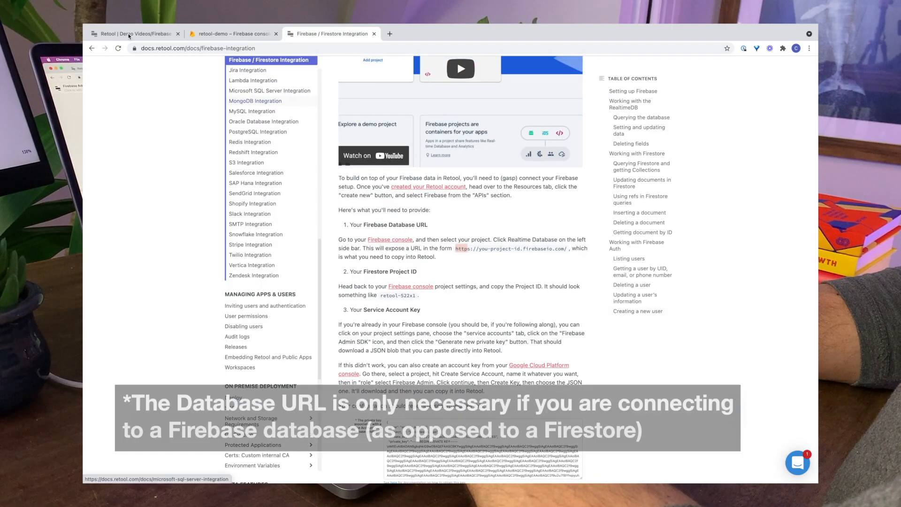
{"action": "left_click", "coordinate": [130, 36]}
Copy the project ID from the general project settings in the Firebase console into the resource's Firestore Project ID field
{"action": "left_click", "coordinate": [391, 214]}
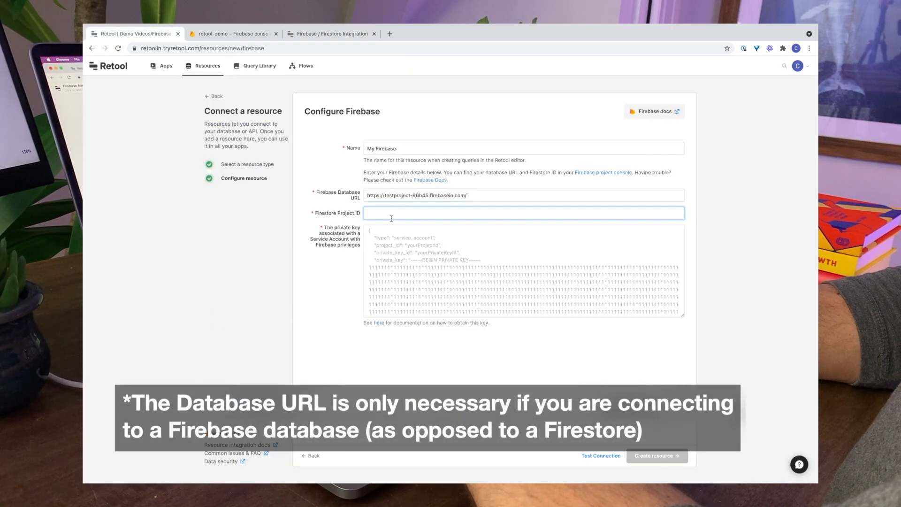
{"action": "left_click", "coordinate": [243, 39]}
{"action": "left_click", "coordinate": [176, 88]}
{"action": "left_click", "coordinate": [201, 101]}
{"action": "left_click", "coordinate": [176, 91]}
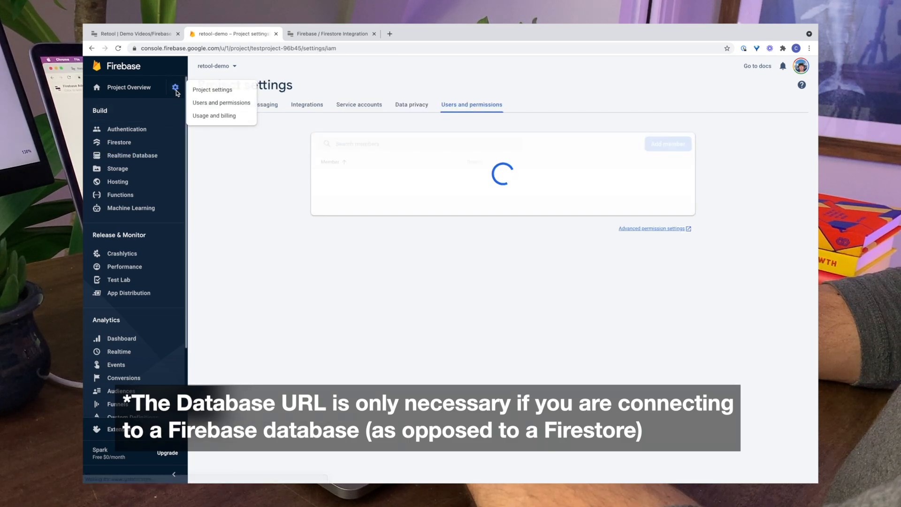
{"action": "left_click", "coordinate": [176, 88]}
{"action": "left_click", "coordinate": [212, 89]}
{"action": "left_click_drag", "start_coordinate": [454, 185], "coordinate": [414, 186]}
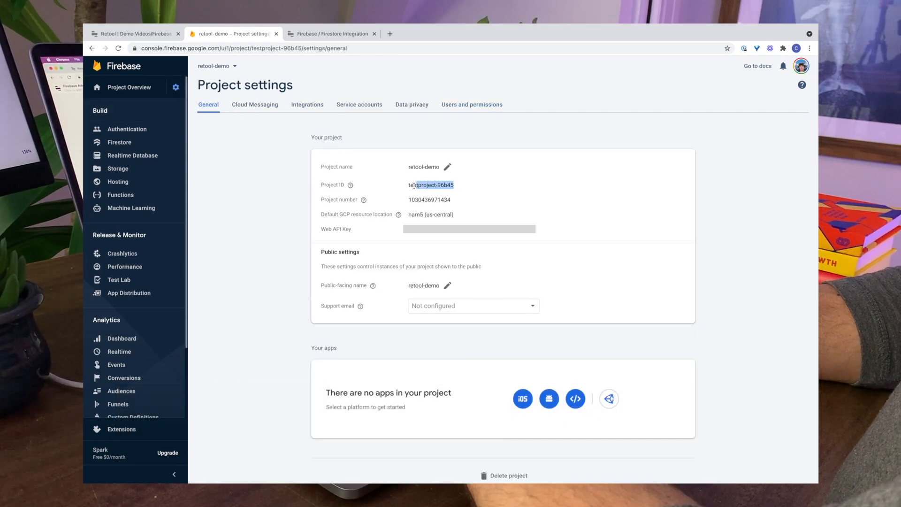
{"action": "left_click", "coordinate": [308, 36]}
{"action": "left_click", "coordinate": [172, 37]}
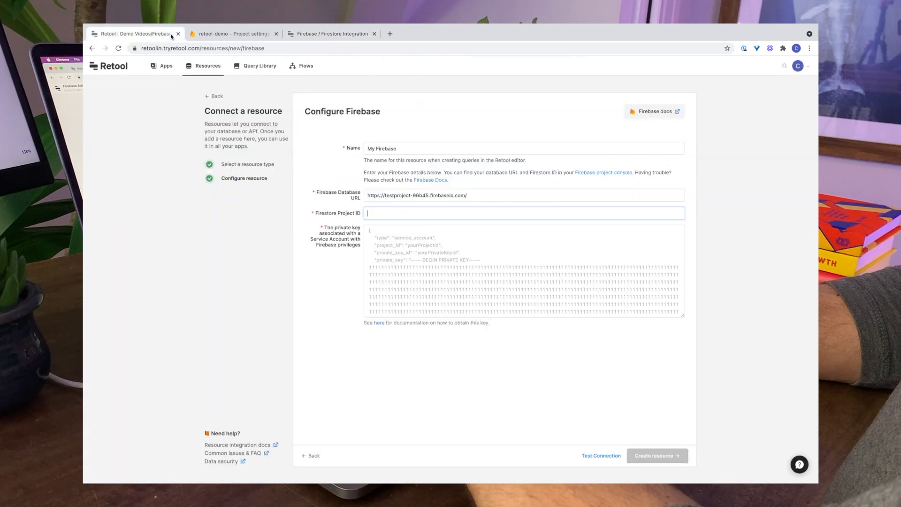
Fill the resource's private key field with a newly generated Firebase Admin SDK service account key and test the connection
{"action": "left_click", "coordinate": [391, 242]}
{"action": "left_click", "coordinate": [230, 34]}
{"action": "left_click", "coordinate": [176, 88]}
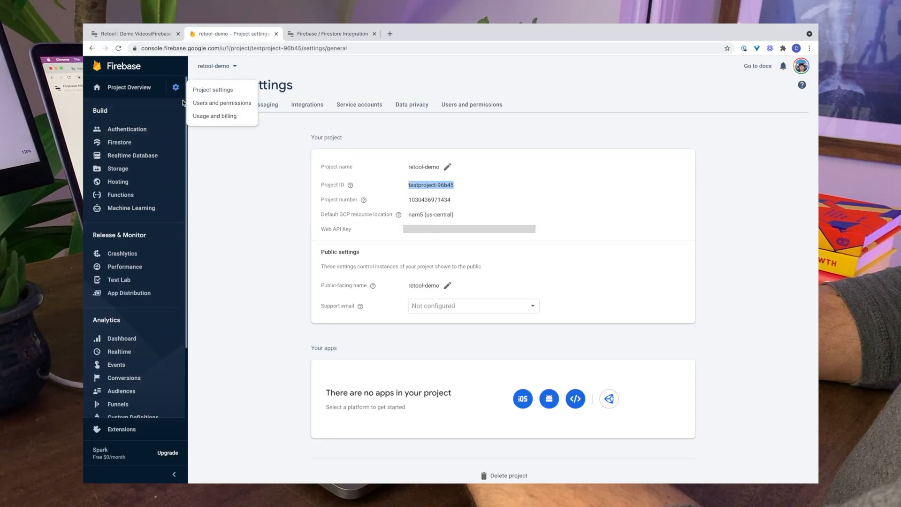
{"action": "left_click", "coordinate": [266, 185]}
{"action": "left_click", "coordinate": [359, 104]}
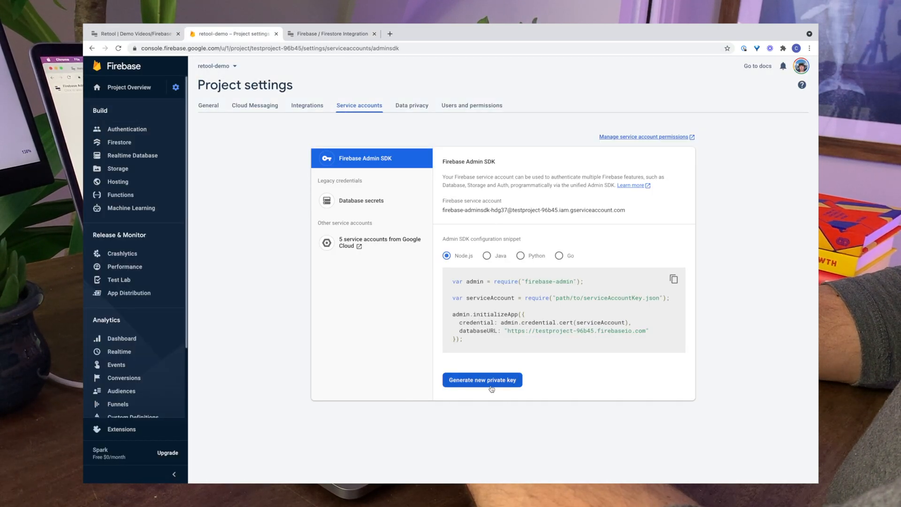
{"action": "left_click", "coordinate": [483, 381]}
{"action": "left_click", "coordinate": [500, 315]}
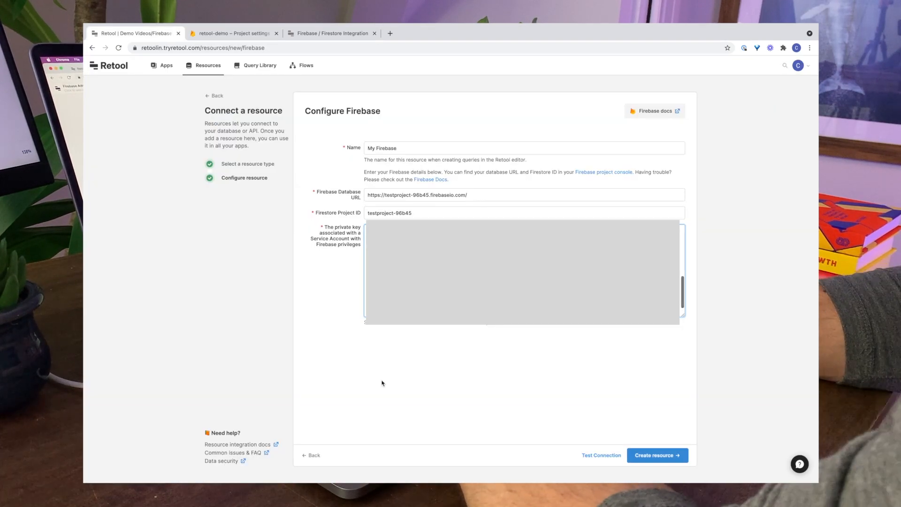
{"action": "left_click", "coordinate": [601, 455]}
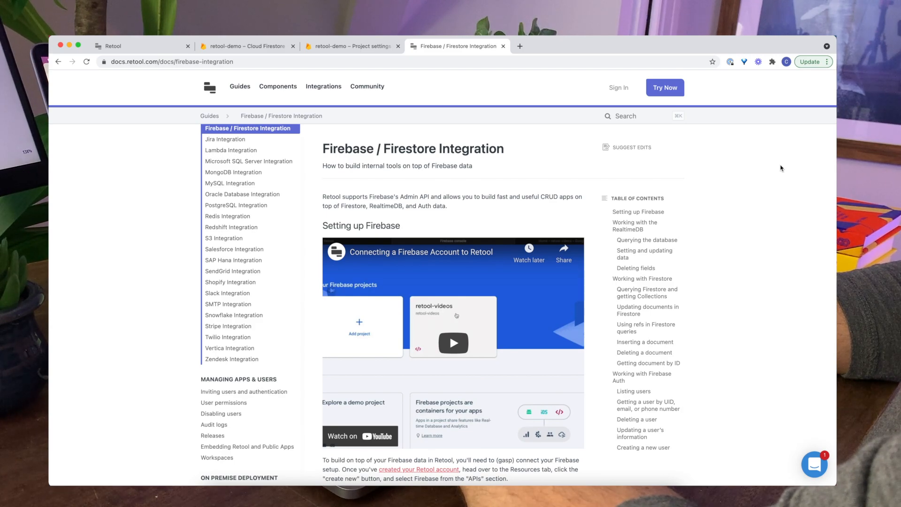
{"action": "scroll", "coordinate": [780, 168], "scroll_direction": "down", "scroll_amount": 2}
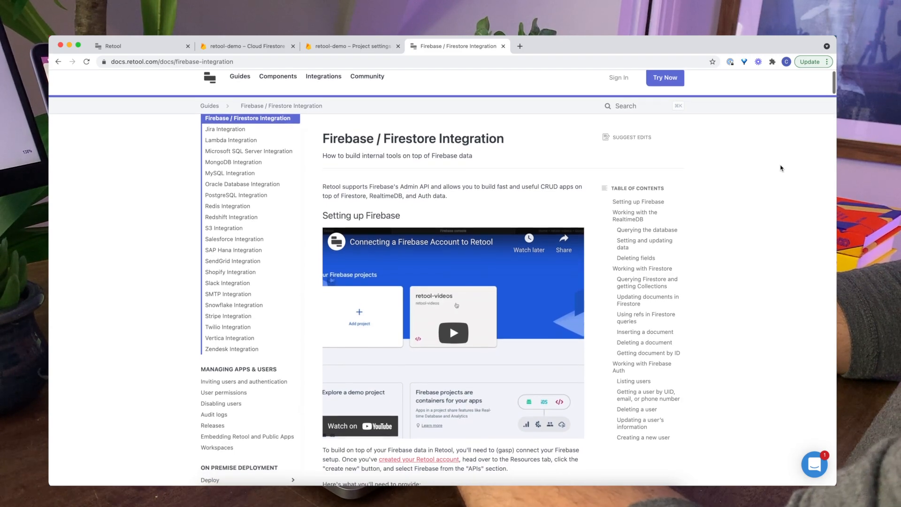
{"action": "scroll", "coordinate": [781, 168], "scroll_direction": "down", "scroll_amount": 5}
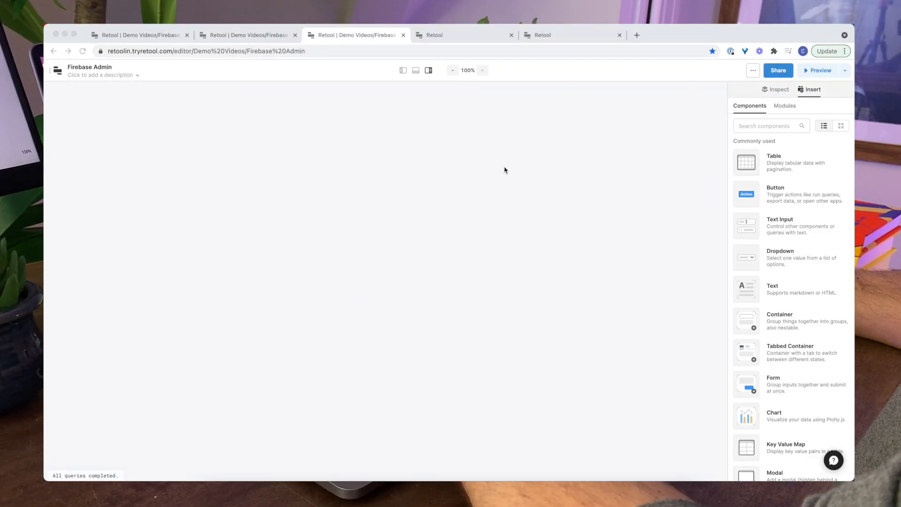
Add a Table component to the empty Firebase Admin canvas, enlarge it downward and enable its compact mode
{"action": "left_click_drag", "start_coordinate": [753, 165], "coordinate": [192, 153]}
{"action": "left_click_drag", "start_coordinate": [607, 276], "coordinate": [622, 399]}
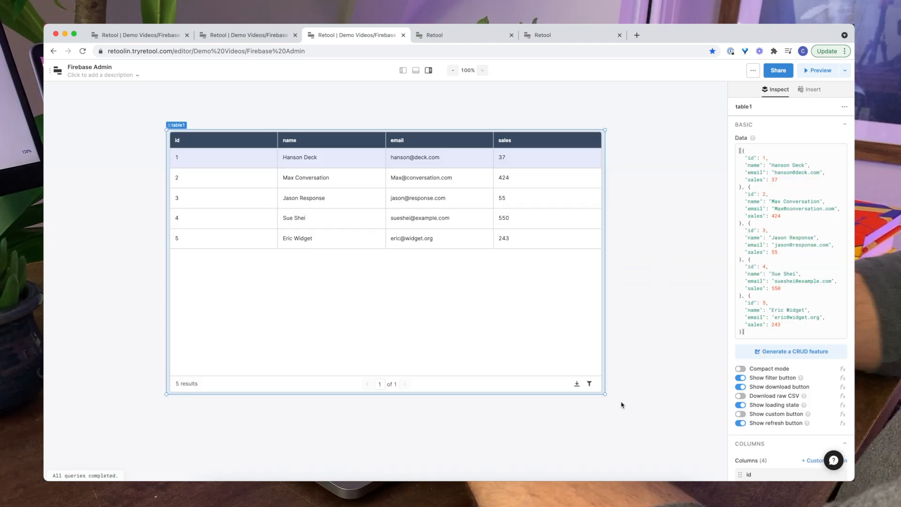
{"action": "left_click", "coordinate": [741, 369]}
{"action": "left_click", "coordinate": [654, 209]}
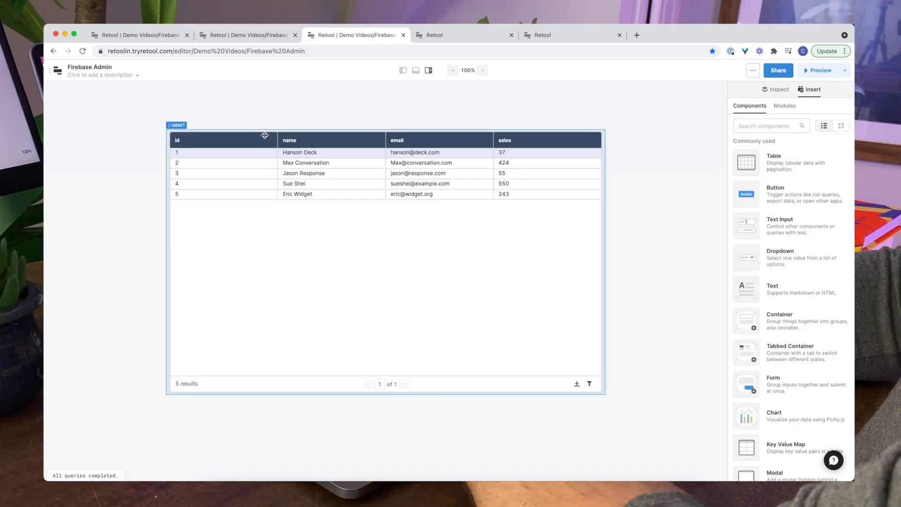
Place a Text component above the table with the value "### Firebase Admin Panel"
{"action": "left_click_drag", "start_coordinate": [746, 287], "coordinate": [200, 123]}
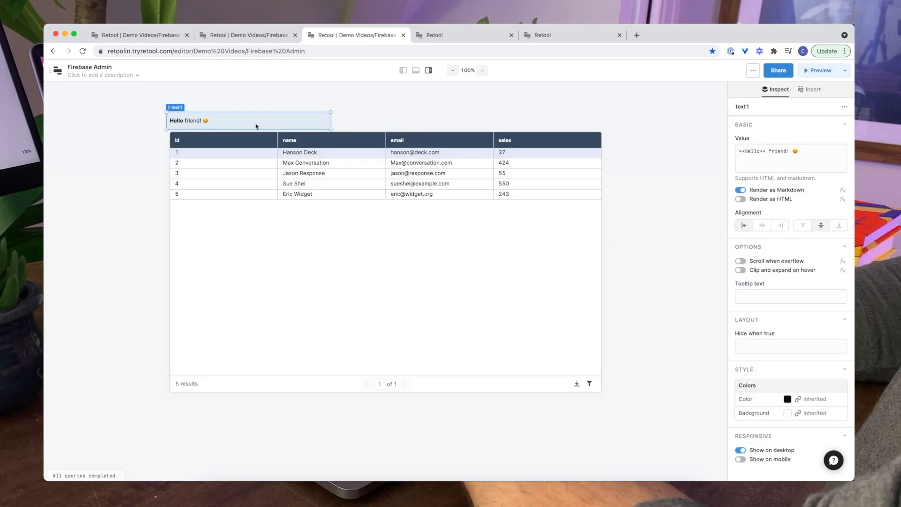
{"action": "type", "text": "### Firebase Admin Panel"}
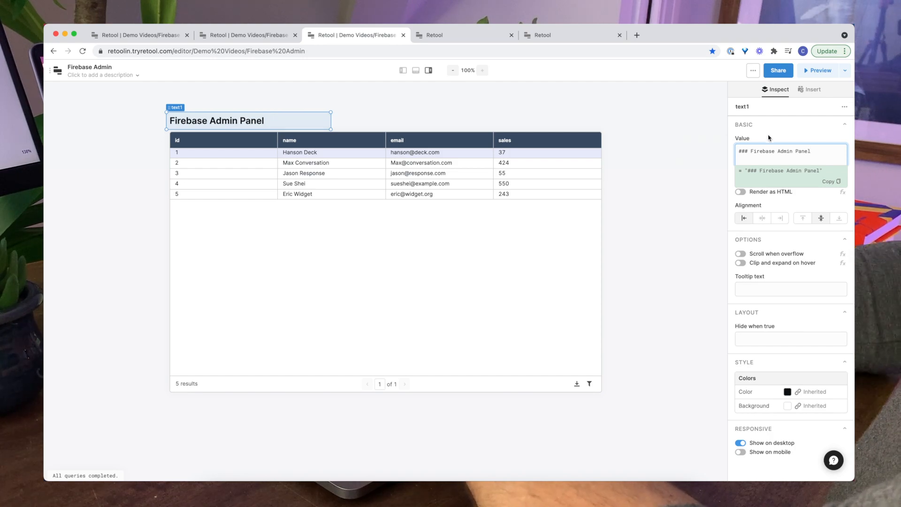
{"action": "left_click", "coordinate": [660, 128]}
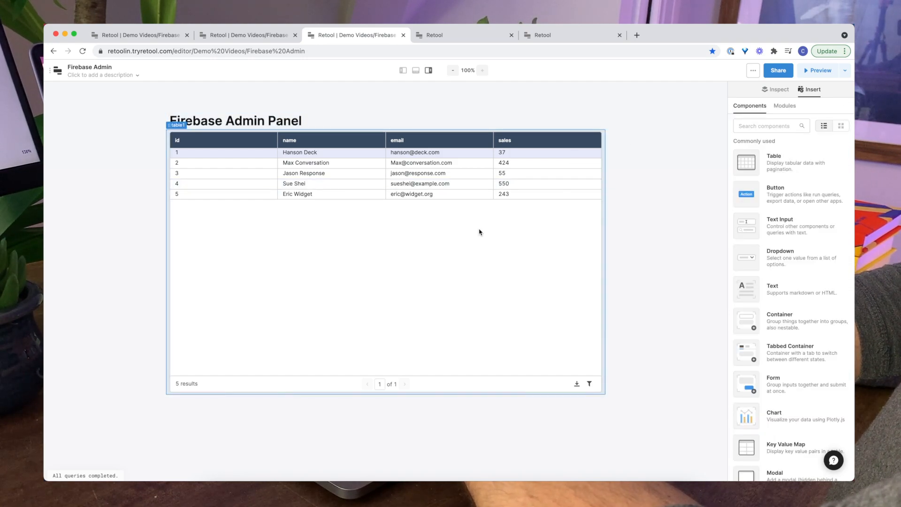
Delete all of the sample data from the table's data value
{"action": "left_click", "coordinate": [180, 126]}
{"action": "left_click", "coordinate": [180, 137]}
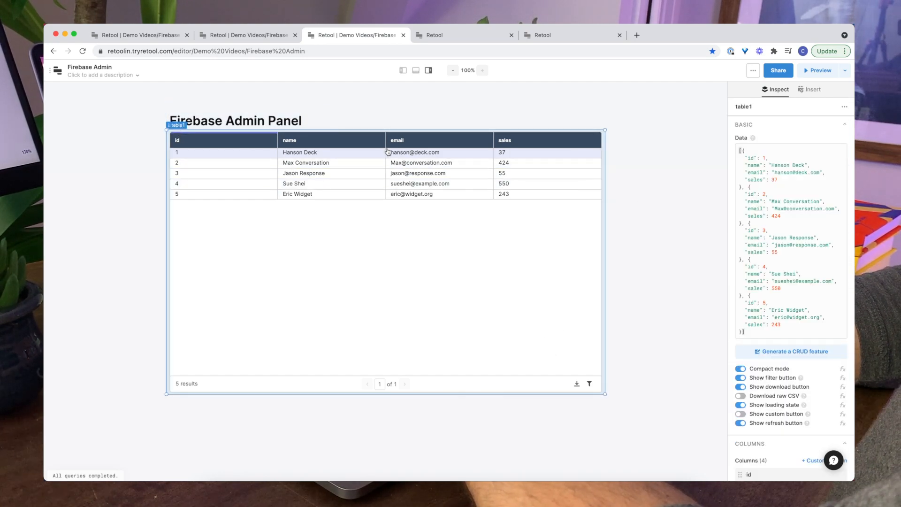
{"action": "left_click", "coordinate": [772, 310]}
{"action": "key", "text": "super+a"}
{"action": "key", "text": "BackSpace"}
{"action": "left_click", "coordinate": [716, 280]}
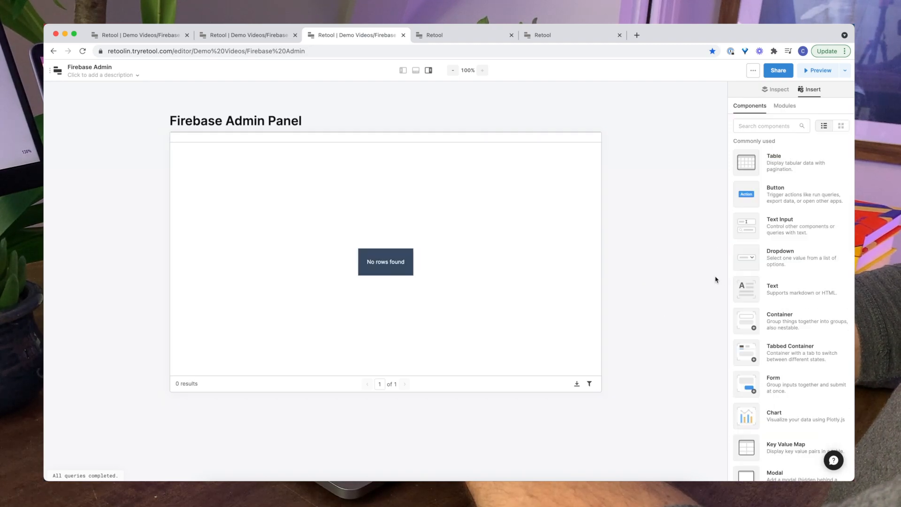
{"action": "left_click", "coordinate": [589, 169]}
{"action": "scroll", "coordinate": [762, 232], "scroll_direction": "down", "scroll_amount": 5}
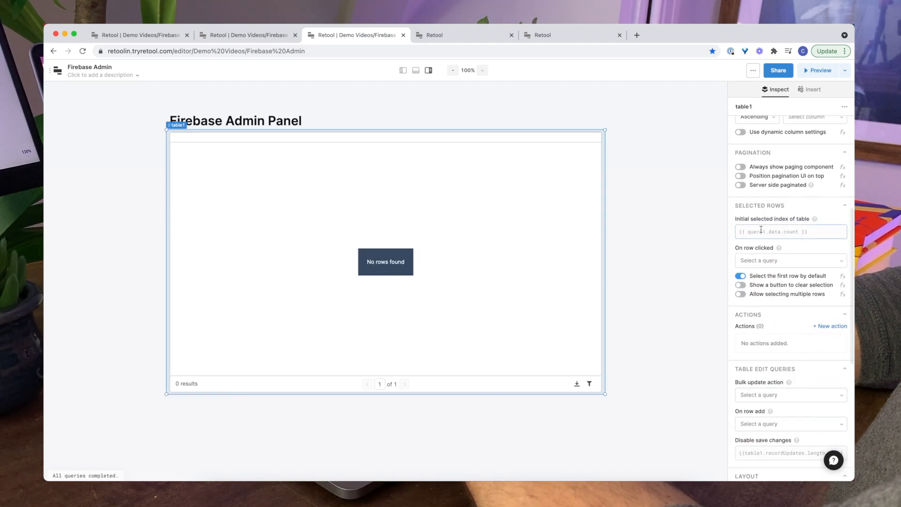
{"action": "scroll", "coordinate": [762, 232], "scroll_direction": "up", "scroll_amount": 5}
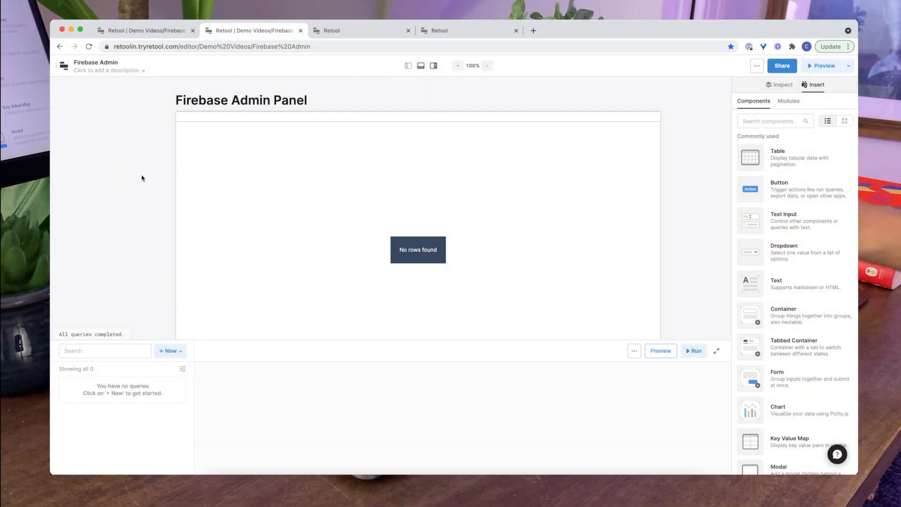
Create a new resource query and set its resource to the existing Firebase demo connection
{"action": "left_click", "coordinate": [168, 351]}
{"action": "left_click", "coordinate": [176, 367]}
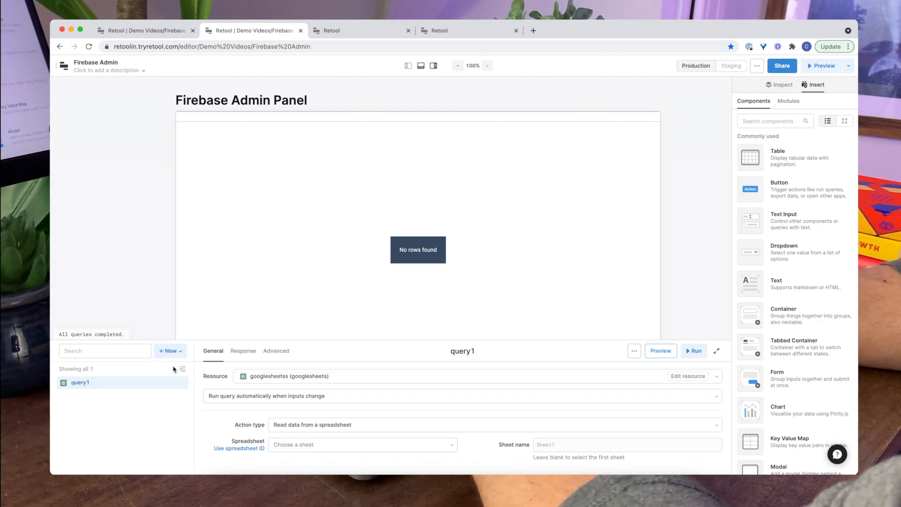
{"action": "left_click", "coordinate": [298, 376]}
{"action": "type", "text": "chris s"}
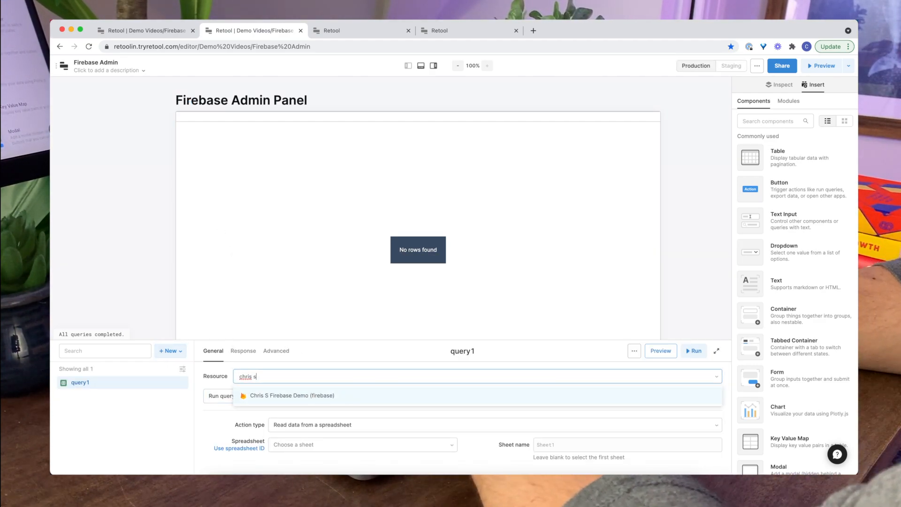
{"action": "left_click", "coordinate": [295, 395]}
Set the query's service type to Firestore
{"action": "scroll", "coordinate": [300, 404], "scroll_direction": "down", "scroll_amount": 2}
{"action": "left_click", "coordinate": [302, 406]}
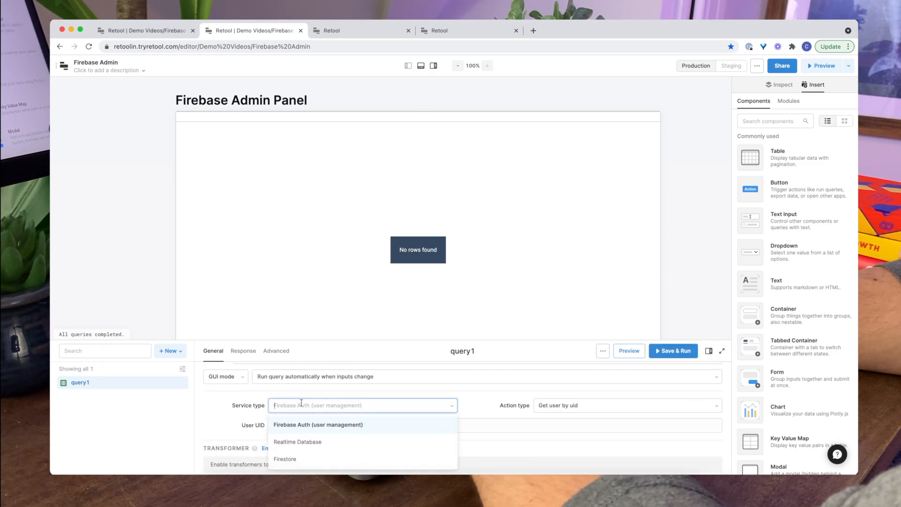
{"action": "left_click", "coordinate": [292, 459]}
Set the query's action type to Get Collections and preview the result
{"action": "left_click", "coordinate": [418, 425]}
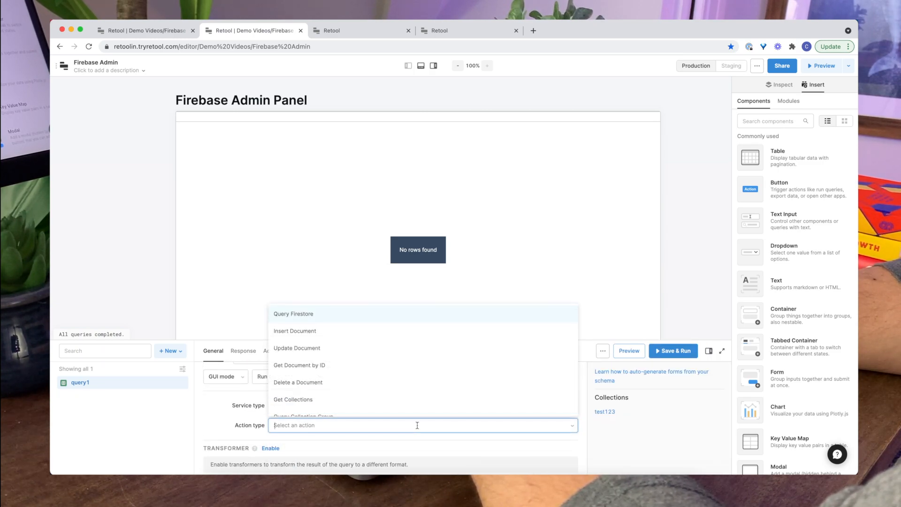
{"action": "scroll", "coordinate": [405, 412], "scroll_direction": "down", "scroll_amount": 1}
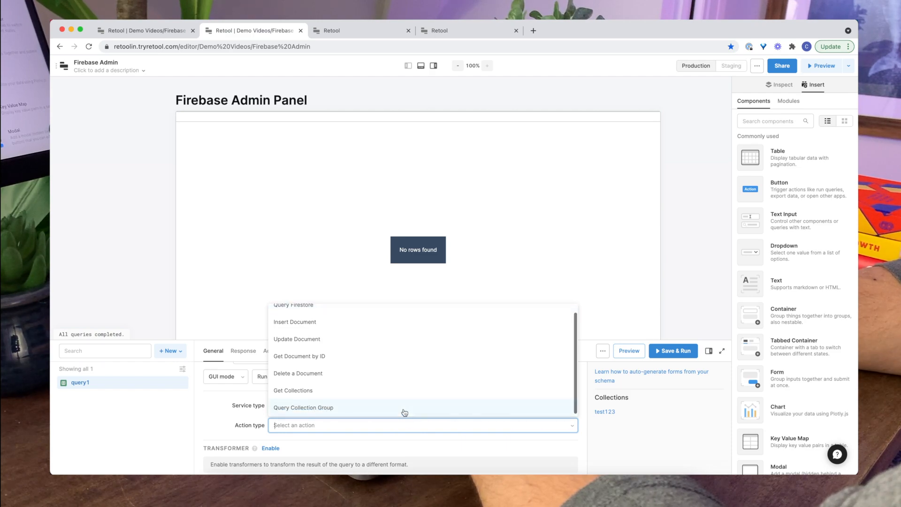
{"action": "left_click", "coordinate": [402, 397]}
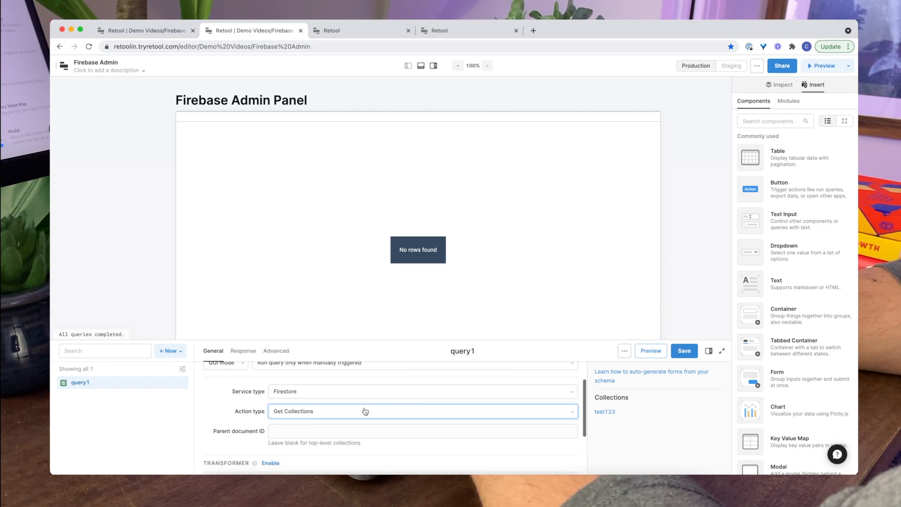
{"action": "left_click", "coordinate": [364, 411]}
{"action": "scroll", "coordinate": [362, 358], "scroll_direction": "up", "scroll_amount": 1}
{"action": "scroll", "coordinate": [361, 357], "scroll_direction": "down", "scroll_amount": 1}
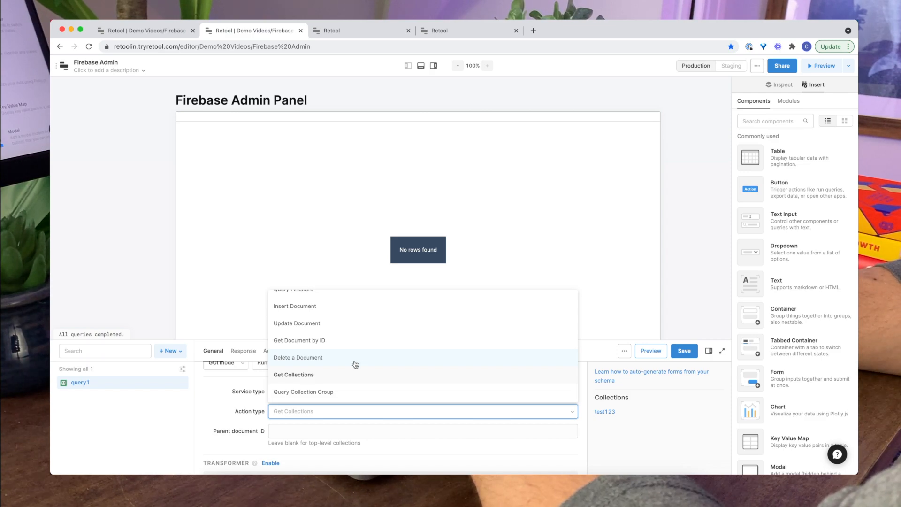
{"action": "left_click", "coordinate": [301, 412]}
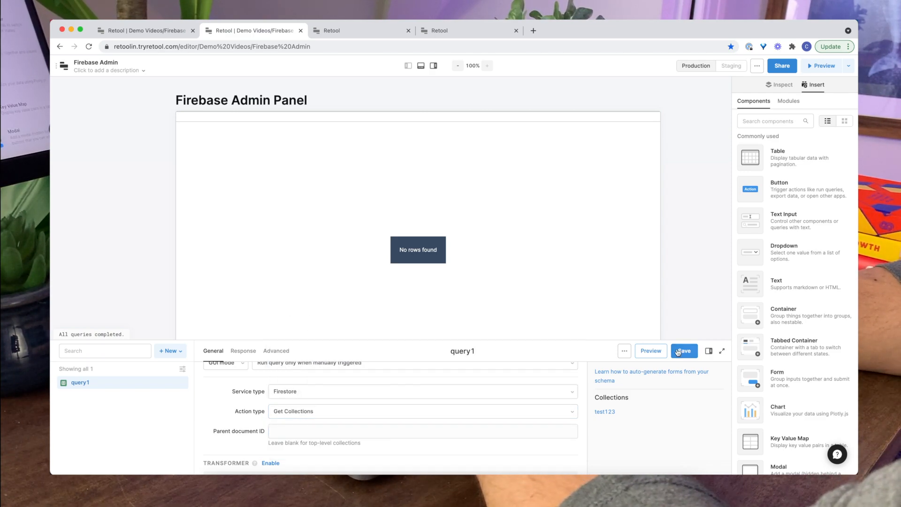
{"action": "left_click", "coordinate": [651, 351]}
{"action": "scroll", "coordinate": [301, 390], "scroll_direction": "up", "scroll_amount": 2}
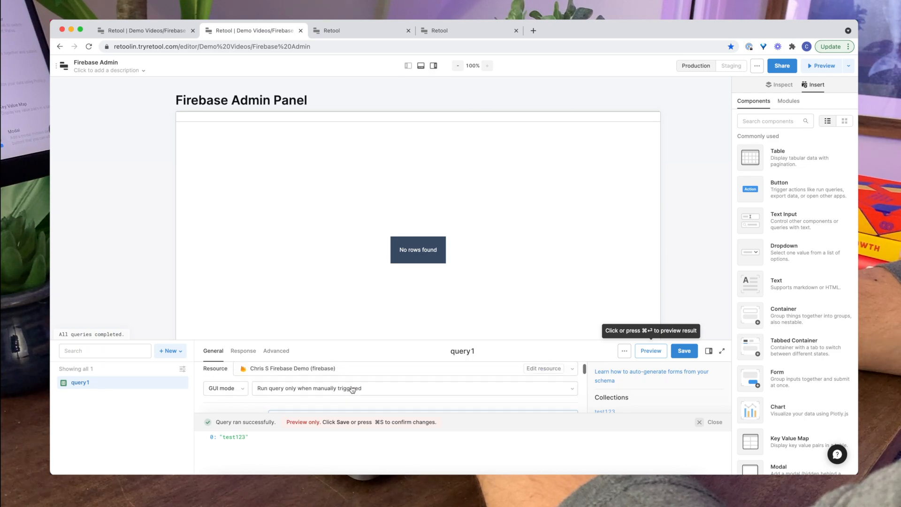
Switch the action type to Query Firestore with the collection test123, and dismiss the query result
{"action": "scroll", "coordinate": [301, 390], "scroll_direction": "down", "scroll_amount": 3}
{"action": "left_click", "coordinate": [330, 378]}
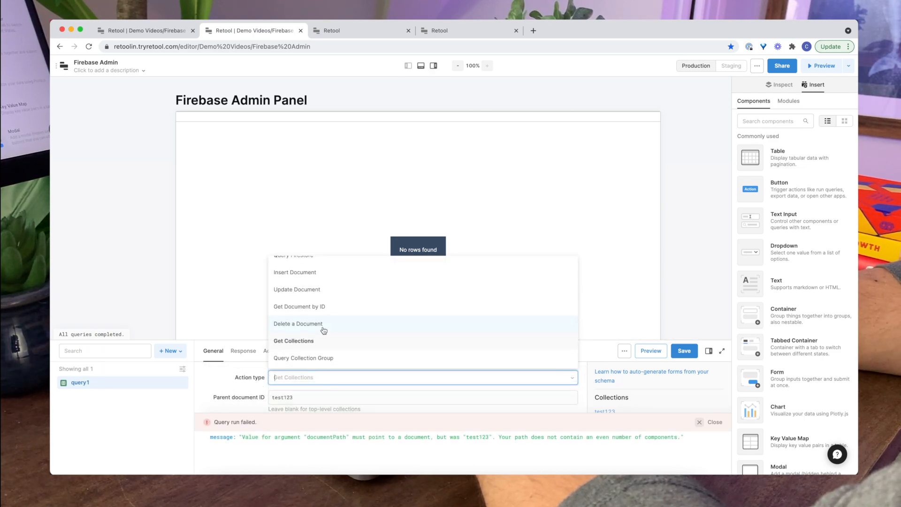
{"action": "scroll", "coordinate": [318, 306], "scroll_direction": "up", "scroll_amount": 1}
{"action": "left_click", "coordinate": [316, 275]}
{"action": "left_click", "coordinate": [307, 399]}
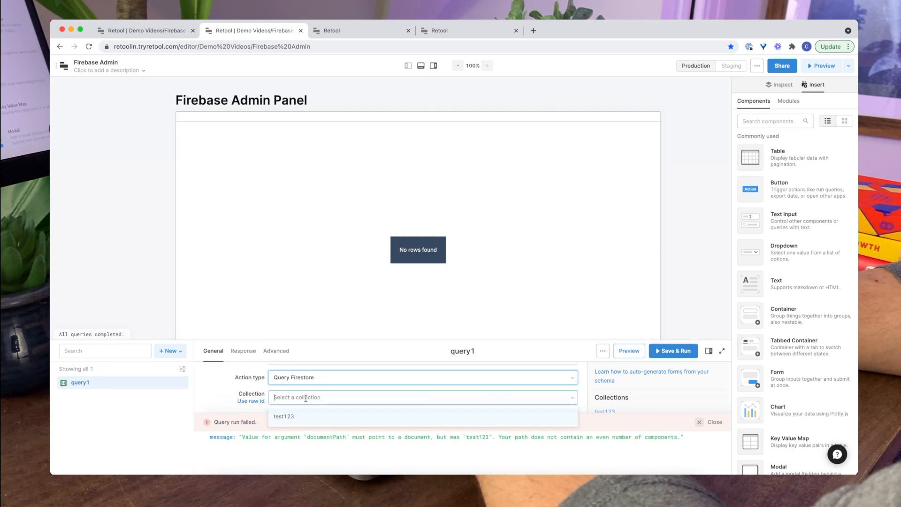
{"action": "left_click", "coordinate": [299, 414]}
{"action": "left_click", "coordinate": [700, 422]}
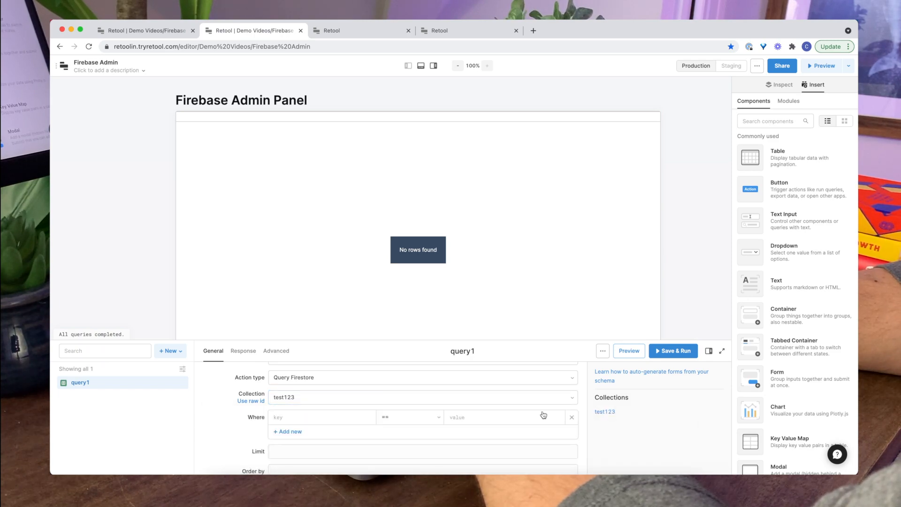
Preview the Firestore query and expand the first returned document
{"action": "scroll", "coordinate": [422, 417], "scroll_direction": "up", "scroll_amount": 3}
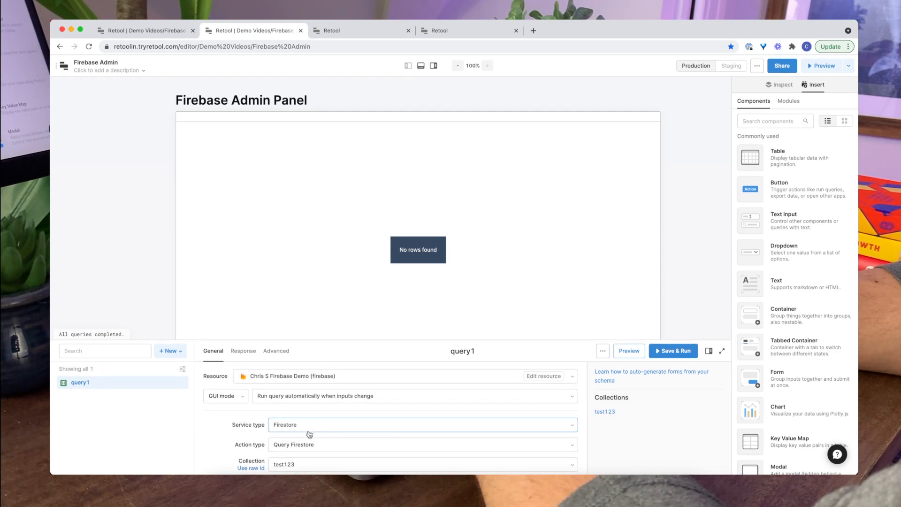
{"action": "scroll", "coordinate": [314, 434], "scroll_direction": "down", "scroll_amount": 3}
{"action": "left_click", "coordinate": [629, 350]}
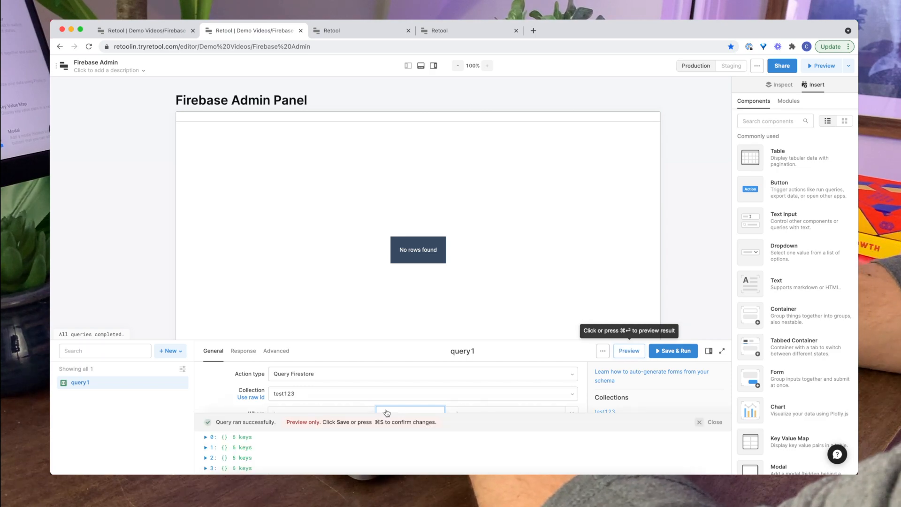
{"action": "left_click", "coordinate": [237, 437]}
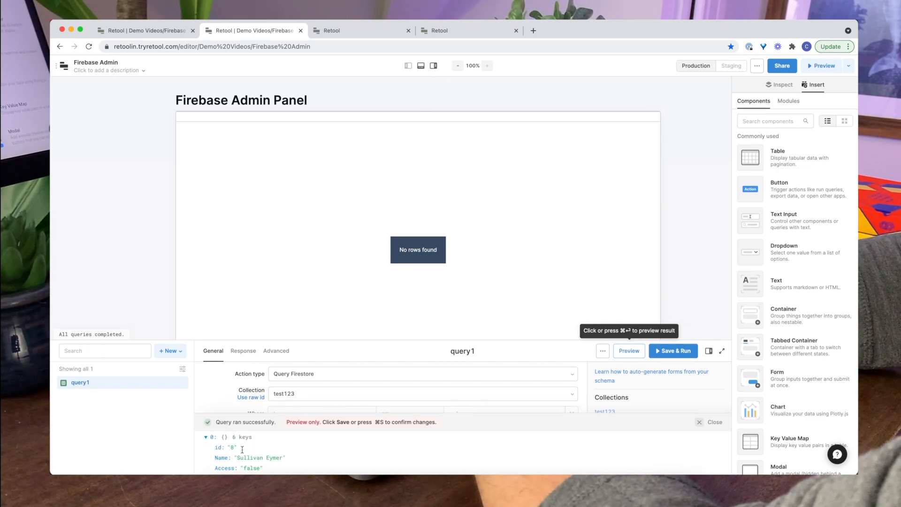
Save the query and rename it listDocuments
{"action": "key", "text": "super+s"}
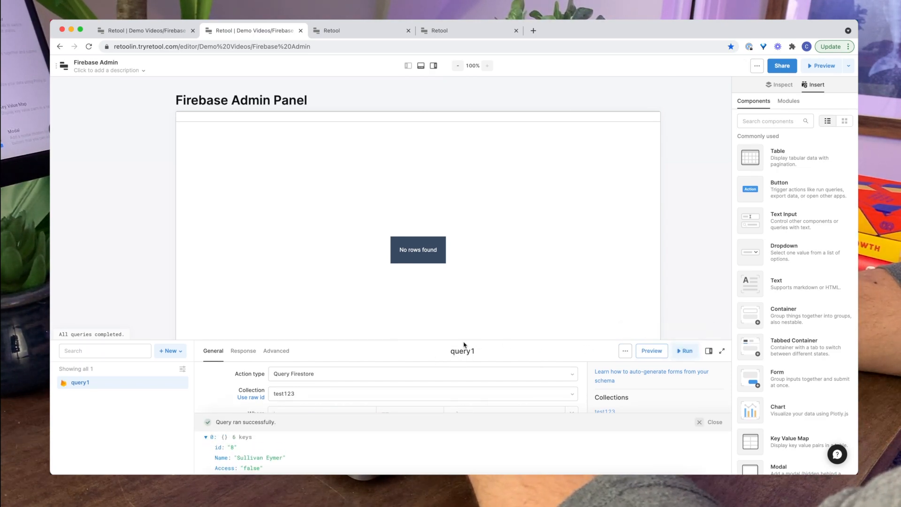
{"action": "left_click", "coordinate": [458, 352]}
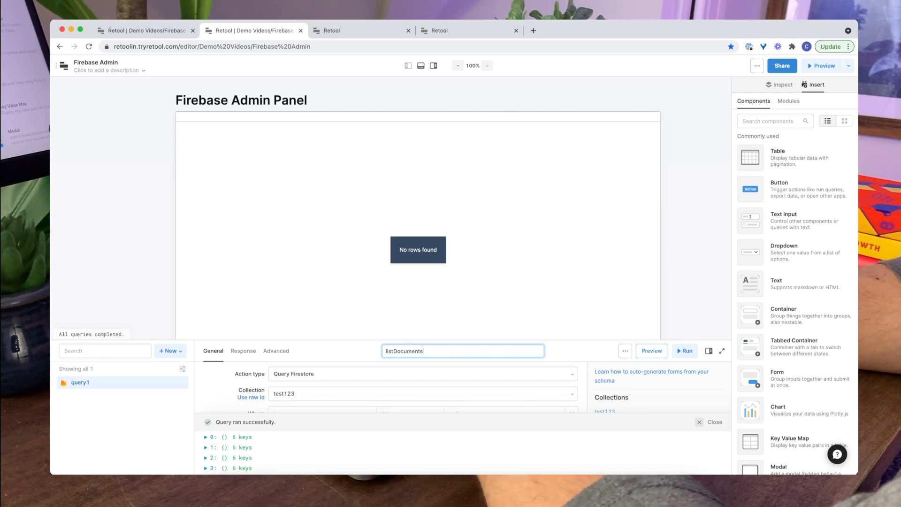
{"action": "key", "text": "Return"}
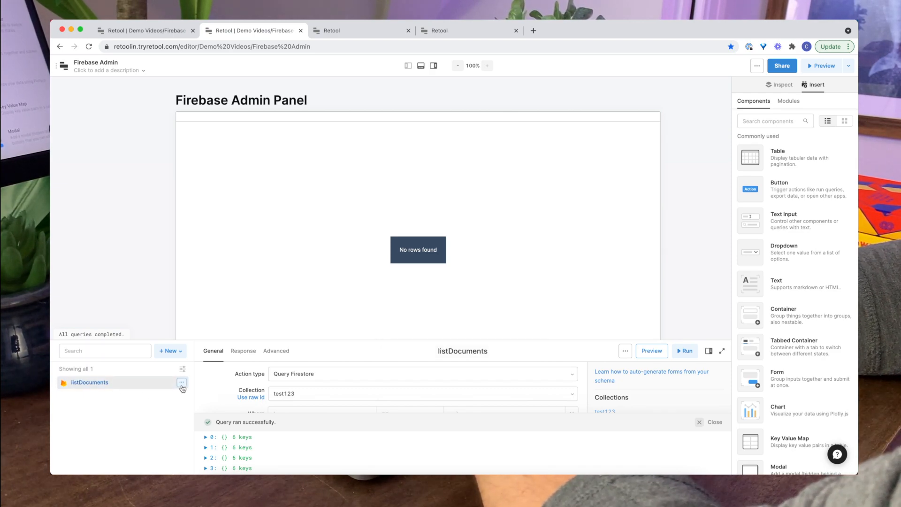
Duplicate the listDocuments query and name the copy updateDocument
{"action": "left_click", "coordinate": [181, 383]}
{"action": "left_click", "coordinate": [186, 399]}
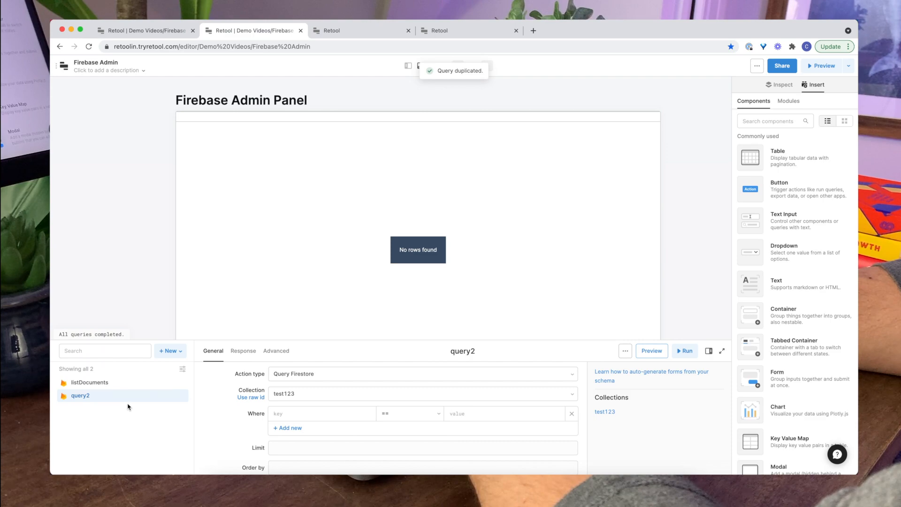
{"action": "left_click", "coordinate": [451, 349]}
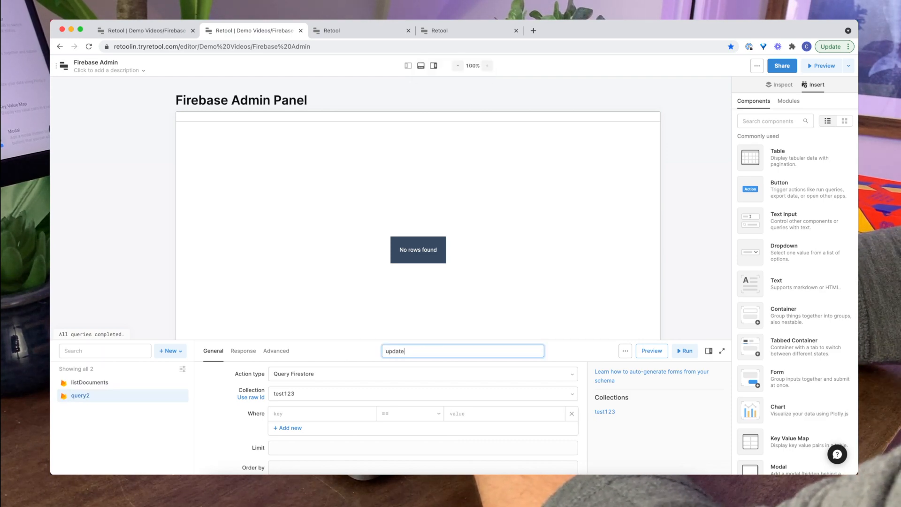
{"action": "type", "text": "updateDocument"}
{"action": "key", "text": "Return"}
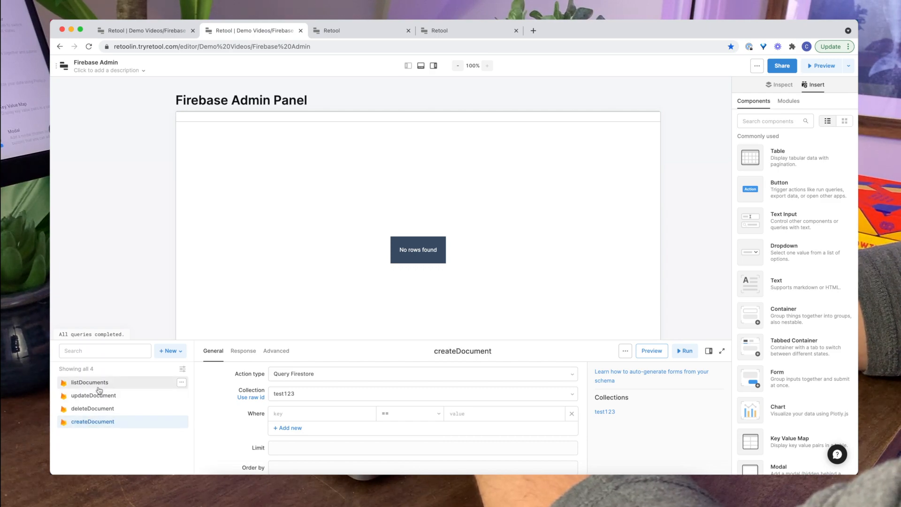
Set the createDocument query's action type to Insert Document
{"action": "left_click", "coordinate": [304, 428]}
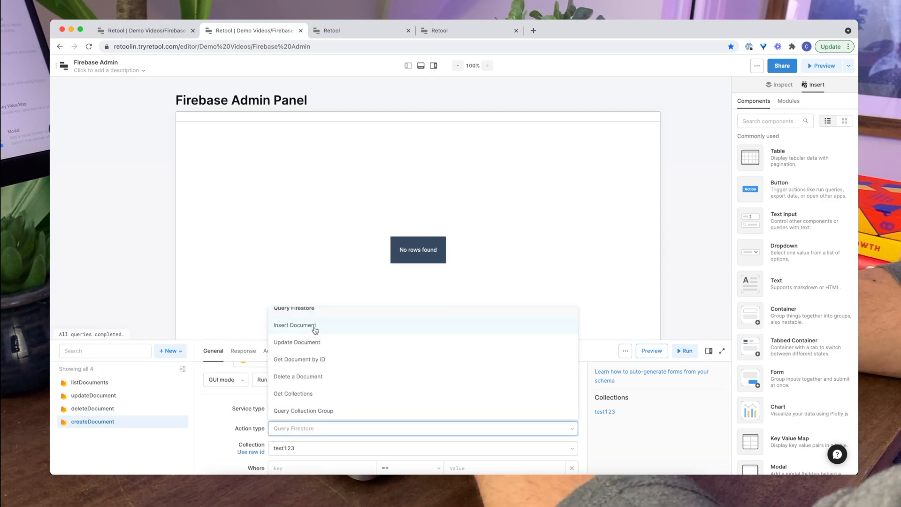
{"action": "left_click", "coordinate": [315, 330]}
{"action": "scroll", "coordinate": [422, 413], "scroll_direction": "down", "scroll_amount": 3}
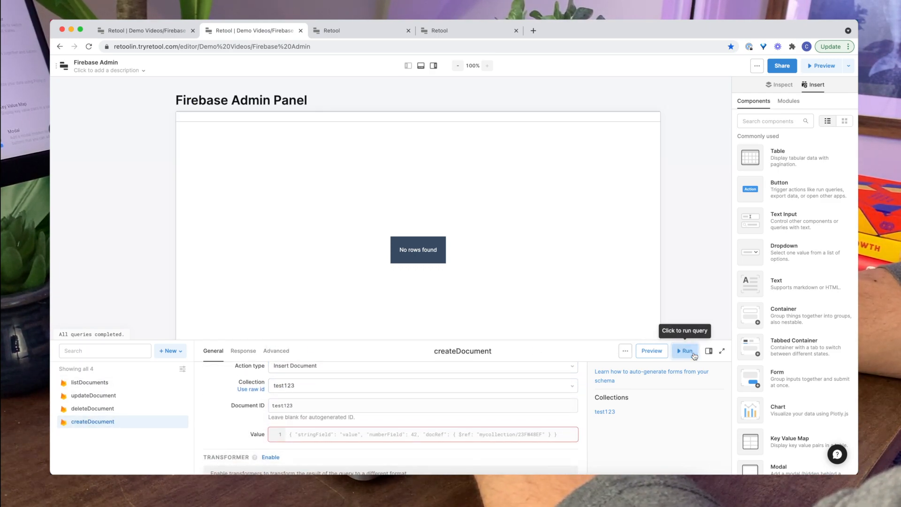
Set the deleteDocument query's action type to Delete a Document and save the query
{"action": "left_click", "coordinate": [121, 408]}
{"action": "scroll", "coordinate": [305, 399], "scroll_direction": "up", "scroll_amount": 3}
{"action": "left_click", "coordinate": [300, 398]}
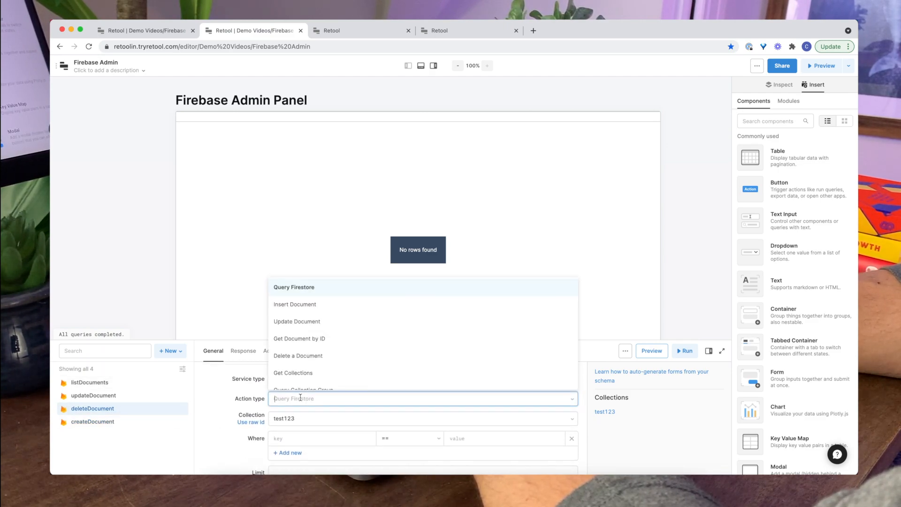
{"action": "scroll", "coordinate": [302, 347], "scroll_direction": "down", "scroll_amount": 1}
{"action": "left_click", "coordinate": [298, 349]}
{"action": "scroll", "coordinate": [299, 413], "scroll_direction": "down", "scroll_amount": 1}
{"action": "left_click_drag", "start_coordinate": [304, 424], "coordinate": [227, 416]}
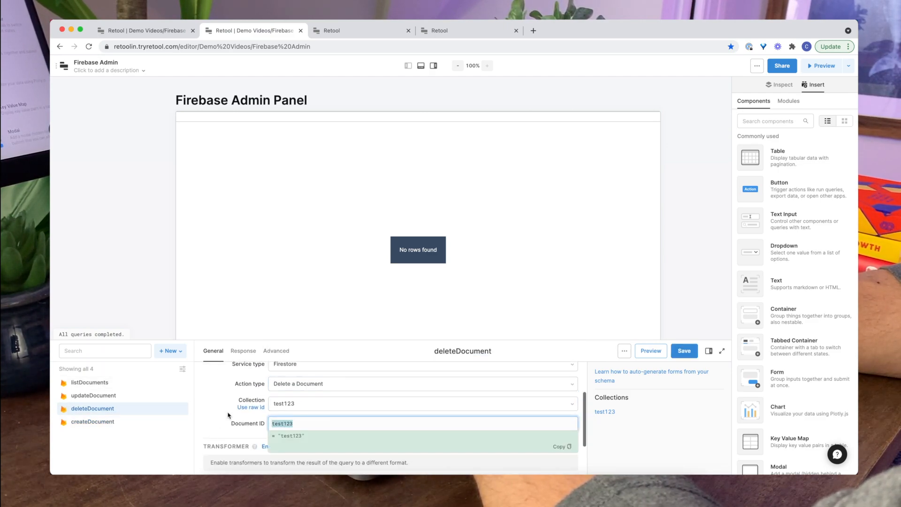
{"action": "key", "text": "super+s"}
Set the updateDocument query's action type to Update Document
{"action": "left_click", "coordinate": [94, 395]}
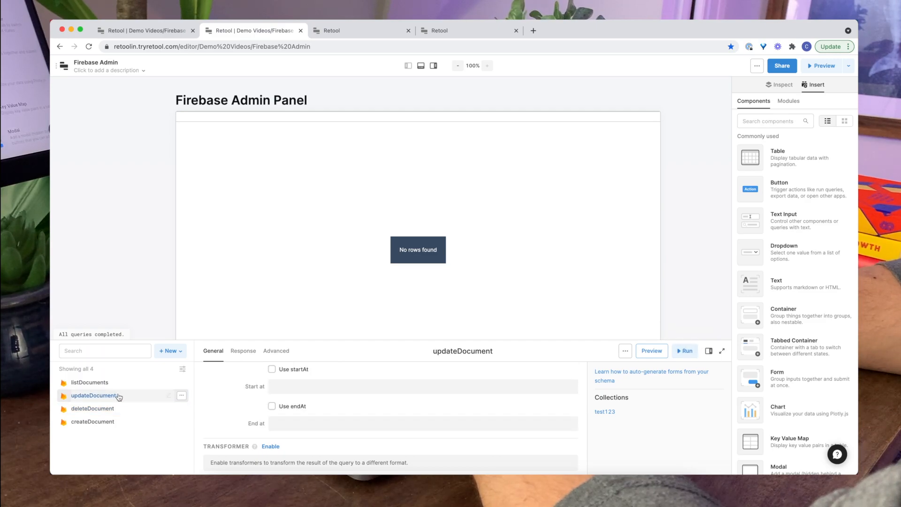
{"action": "left_click", "coordinate": [290, 442]}
{"action": "left_click", "coordinate": [297, 363]}
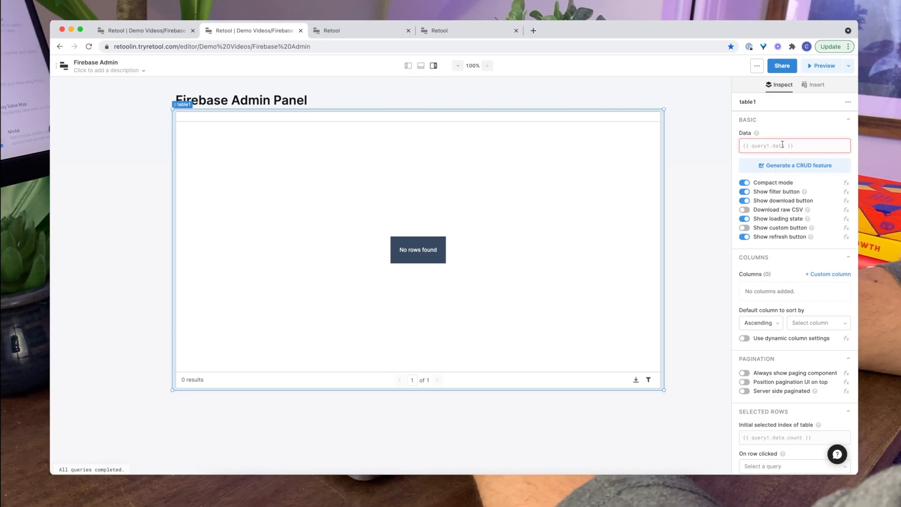
Bind the table's data to {{listDocuments.data}}
{"action": "left_click", "coordinate": [783, 145]}
{"action": "type", "text": "{"}
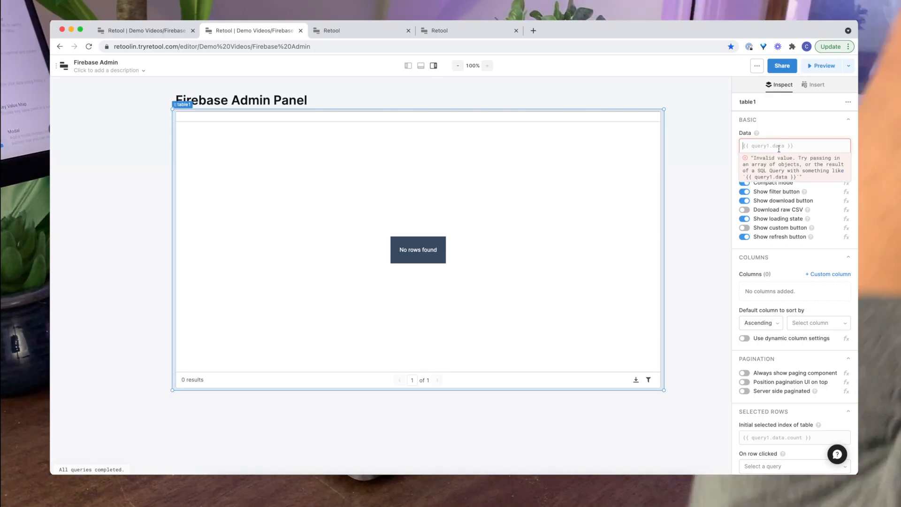
{"action": "type", "text": "{"}
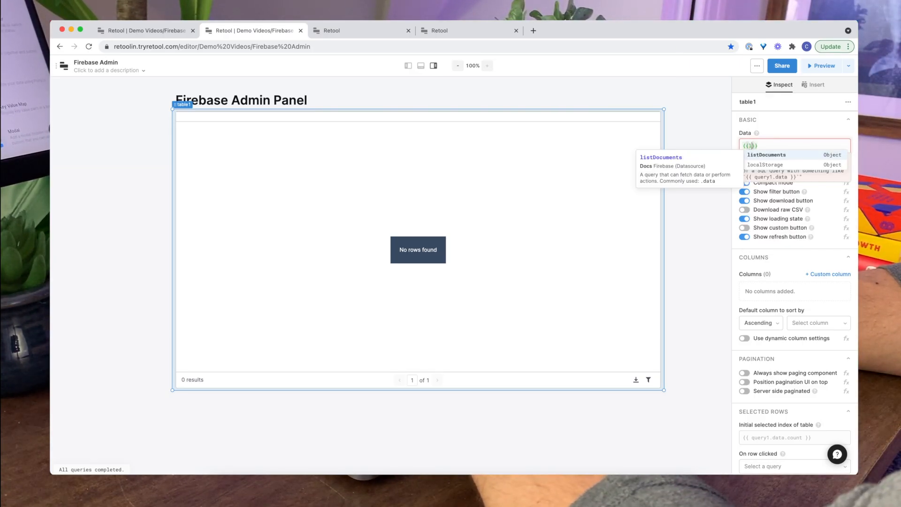
{"action": "key", "text": "Tab"}
{"action": "type", "text": "."}
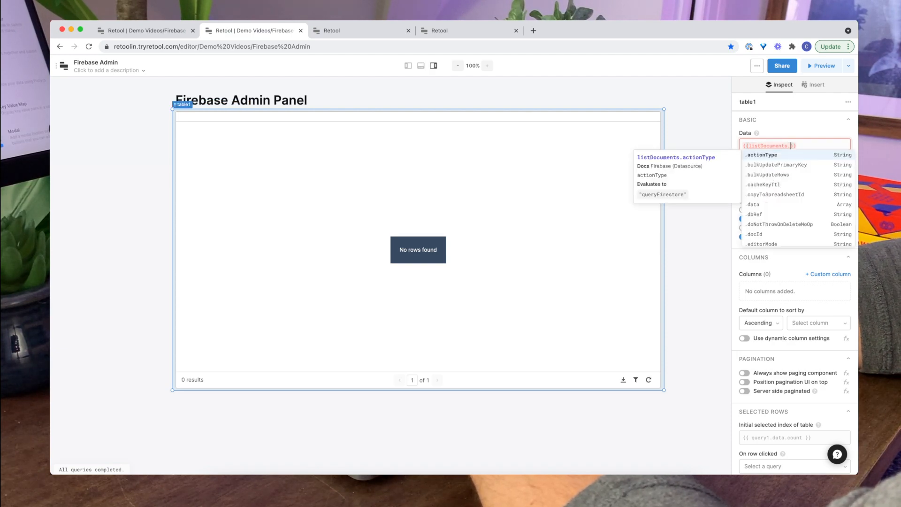
{"action": "key", "text": "Down"}
{"action": "key", "text": "Down"}
{"action": "key", "text": "Down"}
{"action": "key", "text": "Down"}
{"action": "key", "text": "Down"}
{"action": "key", "text": "Tab"}
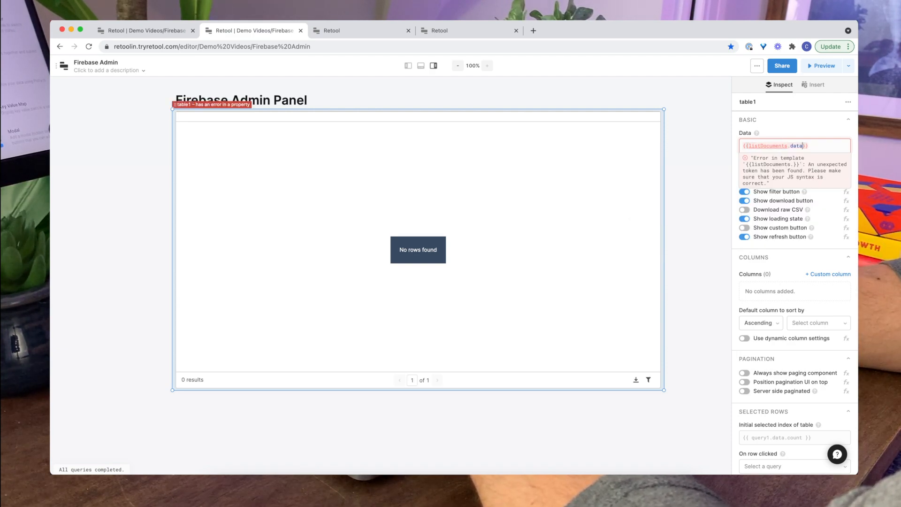
{"action": "left_click", "coordinate": [699, 98]}
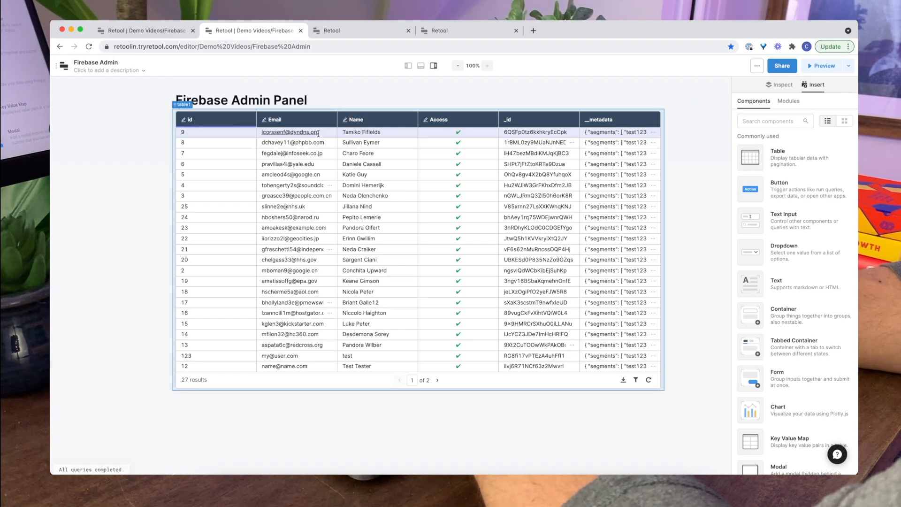
Sort the table by id and freeze the id column to the left with Make editable on
{"action": "left_click", "coordinate": [240, 121]}
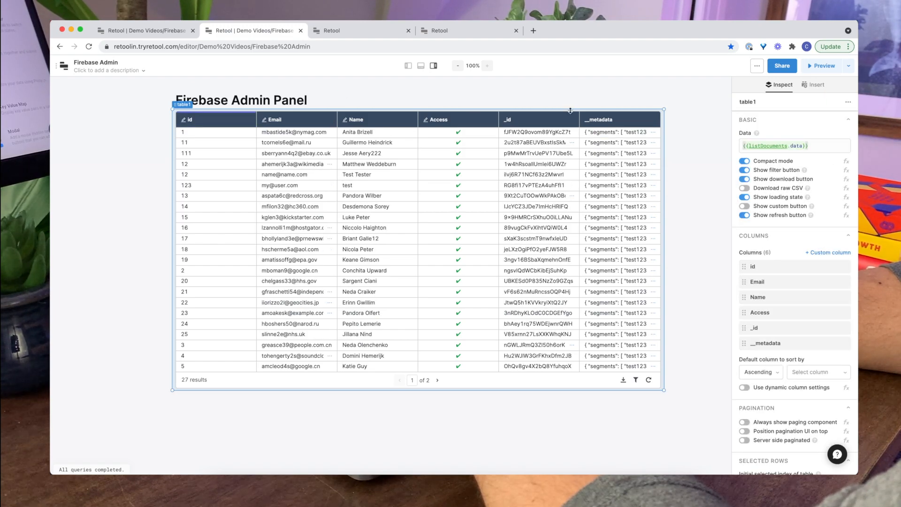
{"action": "left_click", "coordinate": [770, 267]}
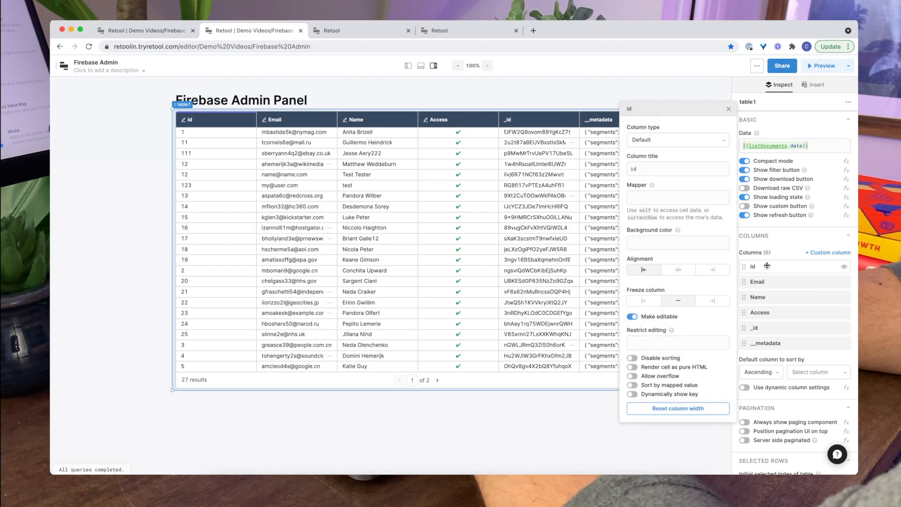
{"action": "left_click", "coordinate": [634, 318]}
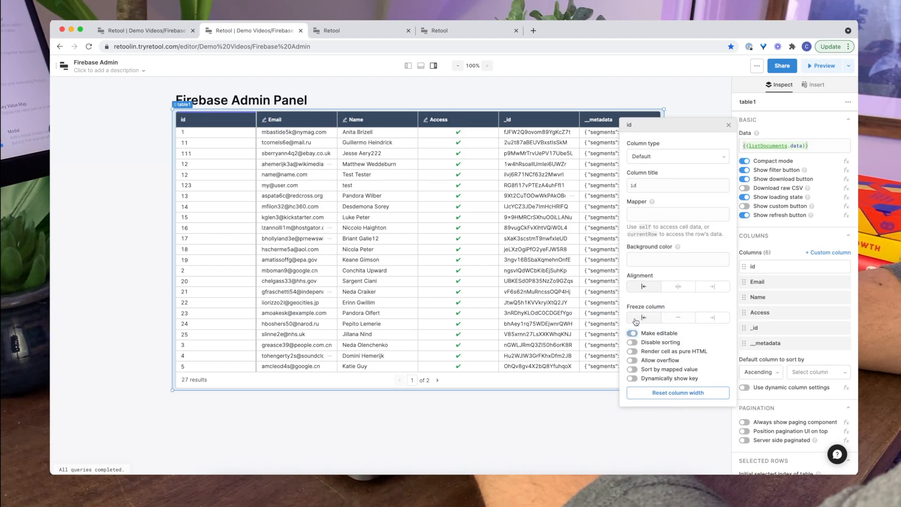
{"action": "left_click", "coordinate": [632, 334]}
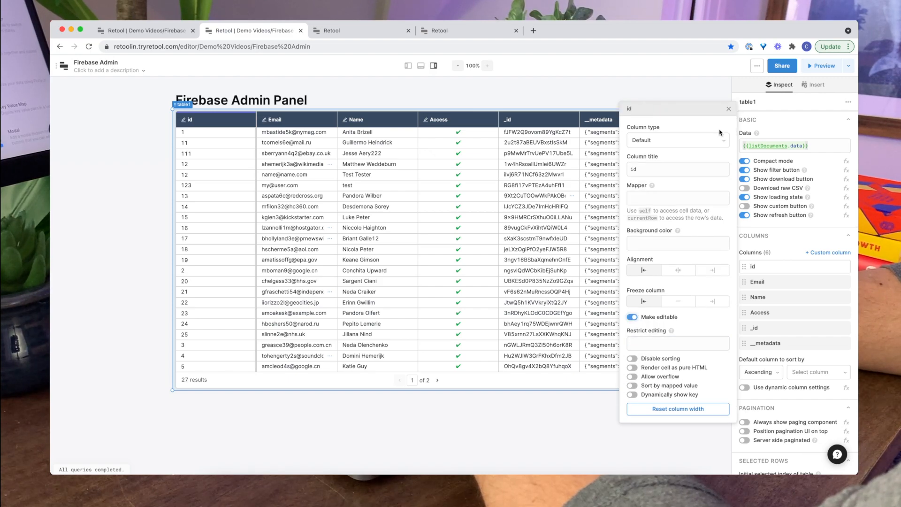
{"action": "left_click", "coordinate": [729, 108]}
Review the column settings of the table's Email, Name and Access columns
{"action": "left_click", "coordinate": [770, 282]}
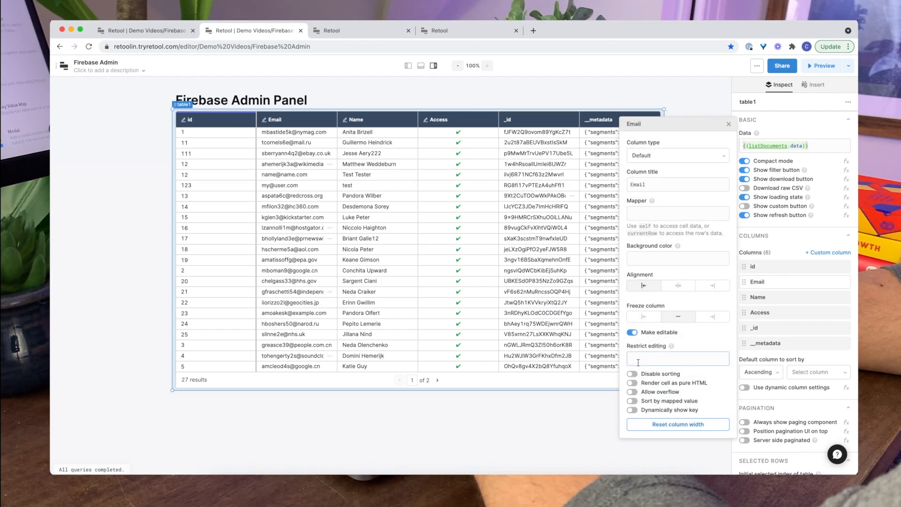
{"action": "left_click", "coordinate": [762, 297]}
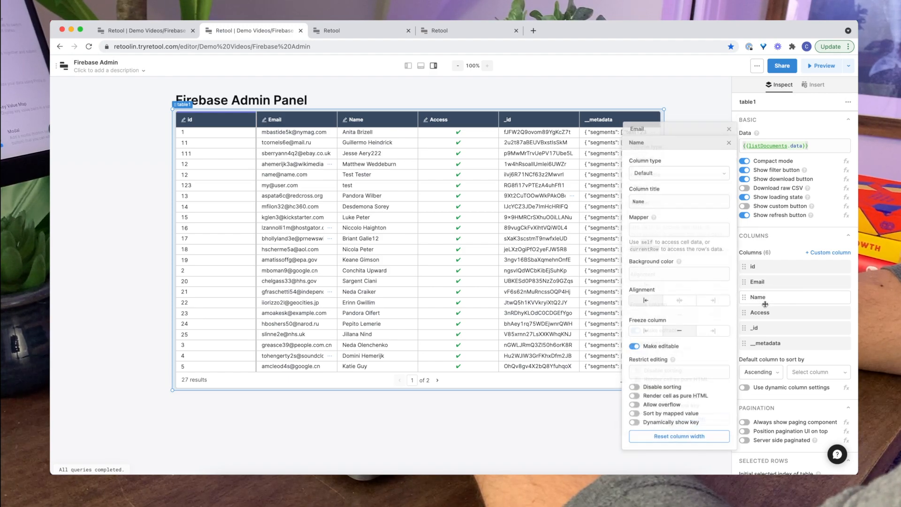
{"action": "left_click", "coordinate": [746, 312]}
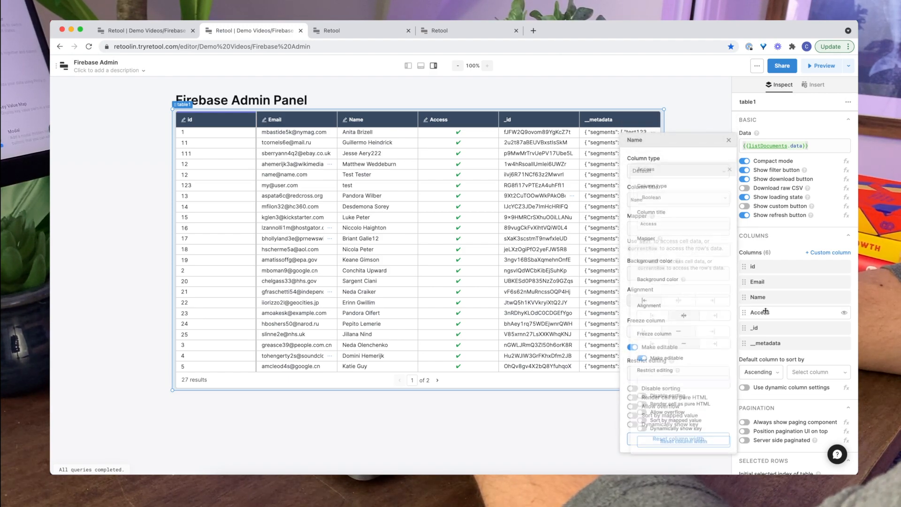
{"action": "left_click", "coordinate": [579, 419]}
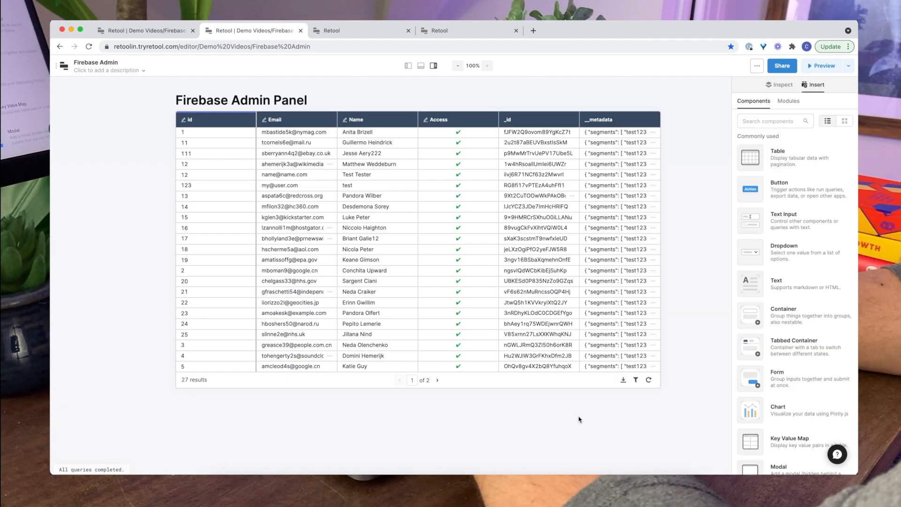
Set the table's bulk update action to updateDocument and its on-row-add query to createDocument
{"action": "left_click", "coordinate": [531, 110]}
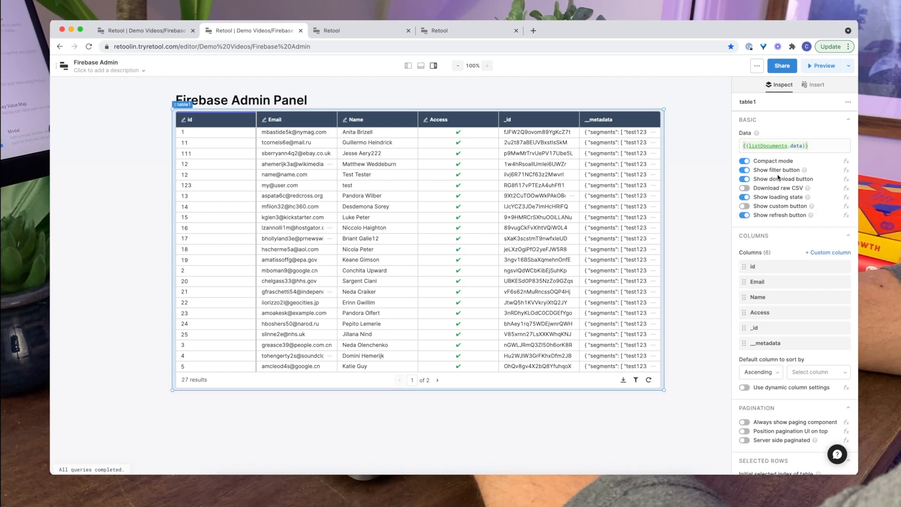
{"action": "scroll", "coordinate": [805, 359], "scroll_direction": "down", "scroll_amount": 10}
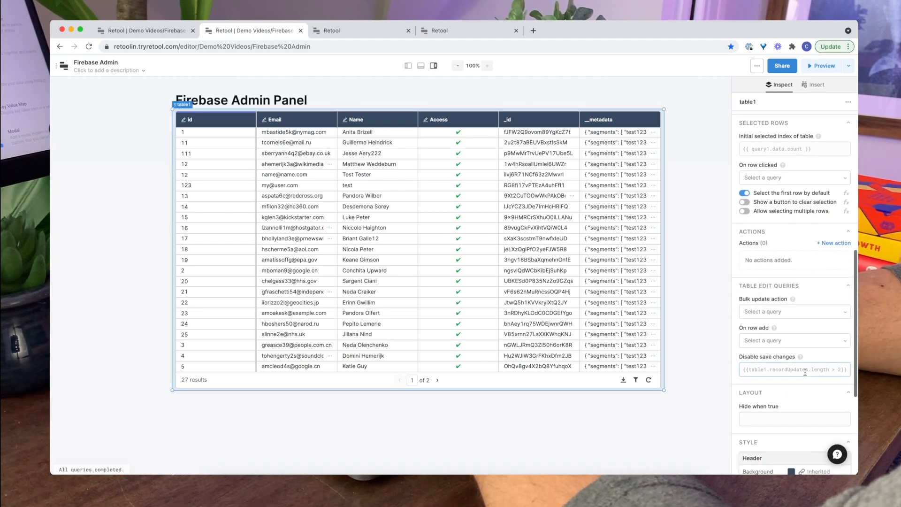
{"action": "left_click", "coordinate": [780, 310]}
{"action": "left_click", "coordinate": [802, 290]}
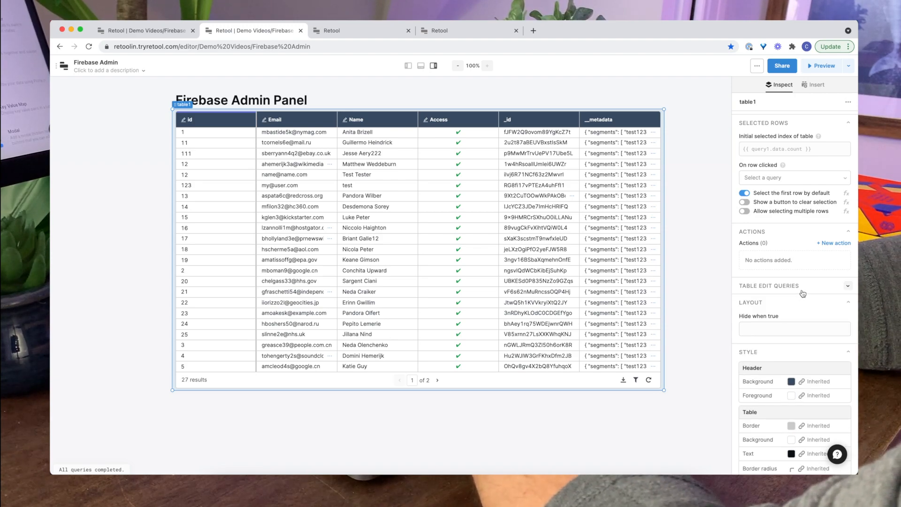
{"action": "left_click", "coordinate": [802, 290]}
{"action": "left_click", "coordinate": [788, 311]}
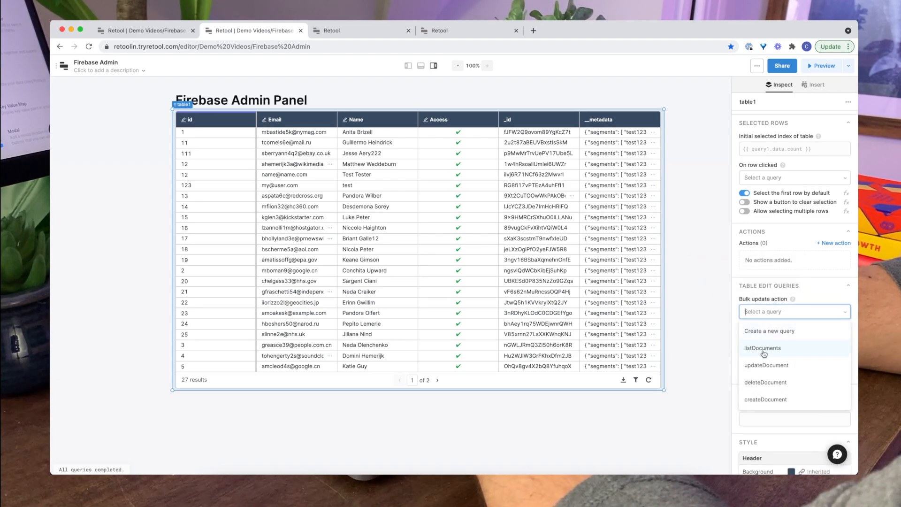
{"action": "left_click", "coordinate": [765, 364]}
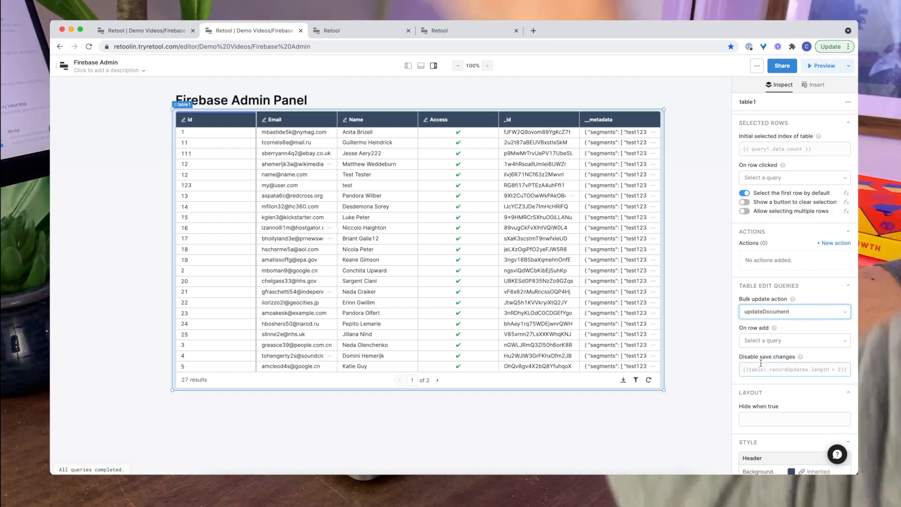
{"action": "left_click", "coordinate": [768, 341]}
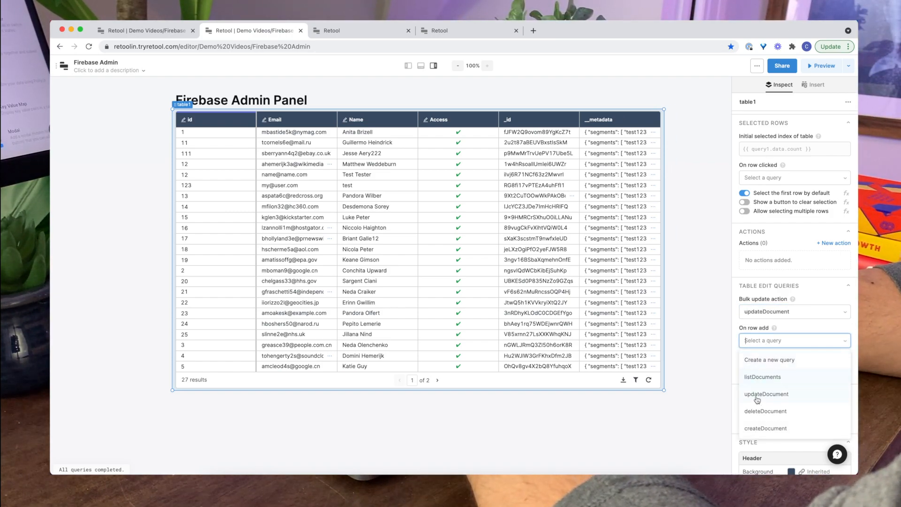
{"action": "left_click", "coordinate": [757, 428]}
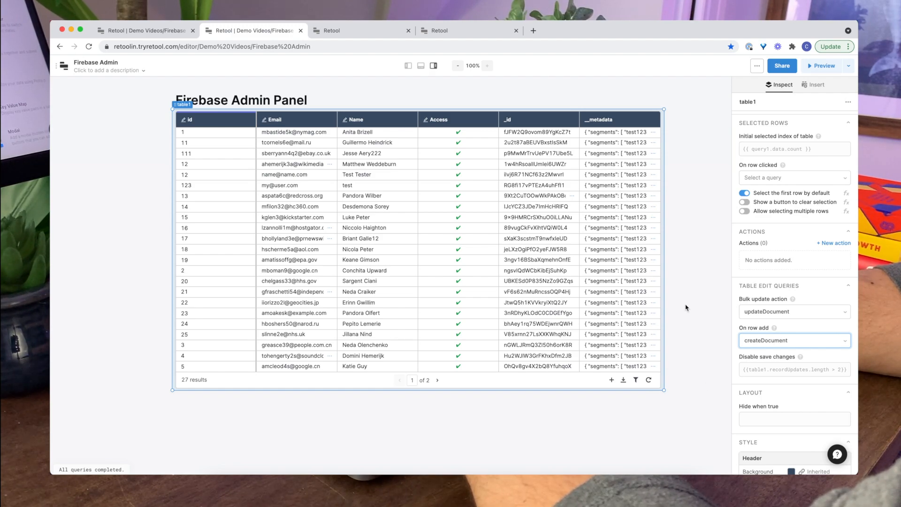
Add a new action to the table and set the position of action buttons to Right
{"action": "scroll", "coordinate": [839, 215], "scroll_direction": "up", "scroll_amount": 6}
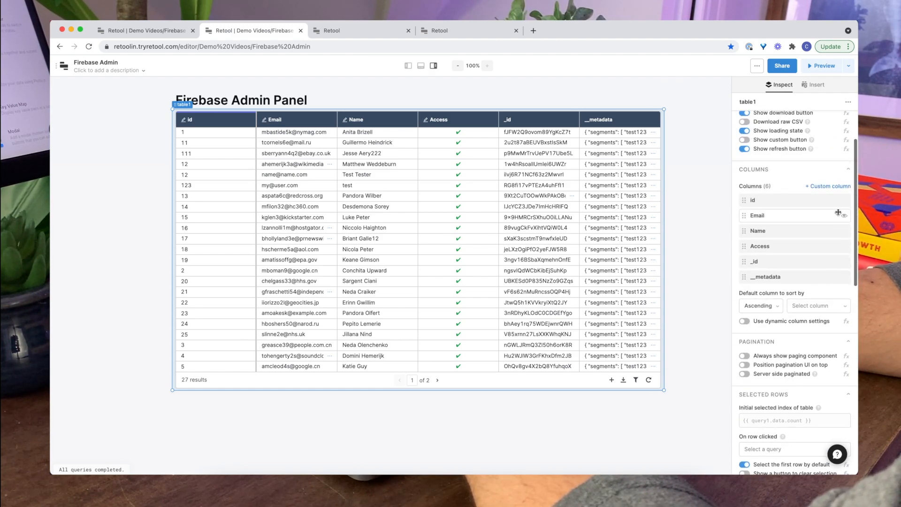
{"action": "scroll", "coordinate": [803, 313], "scroll_direction": "down", "scroll_amount": 5}
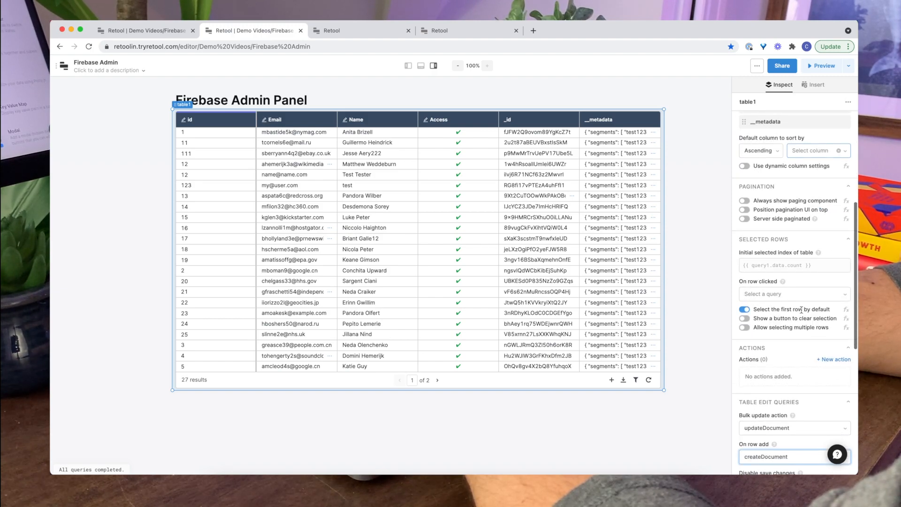
{"action": "left_click", "coordinate": [827, 270]}
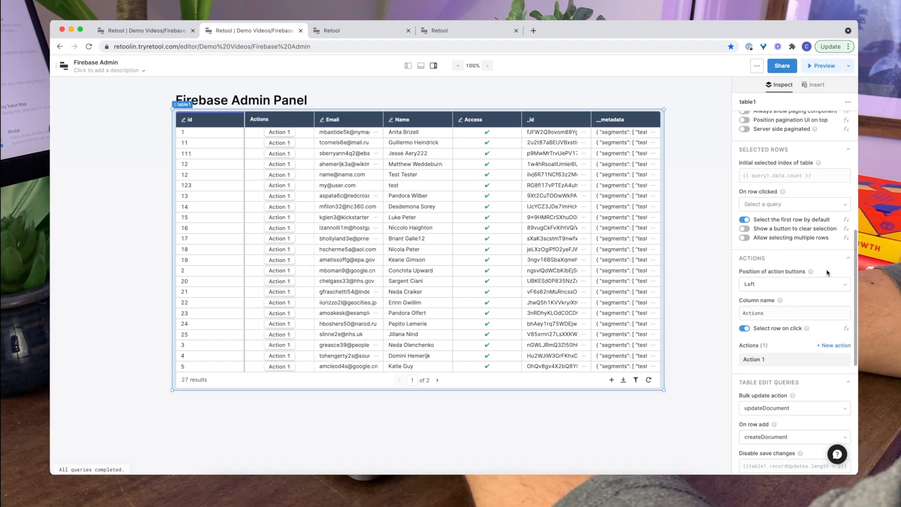
{"action": "left_click", "coordinate": [784, 285]}
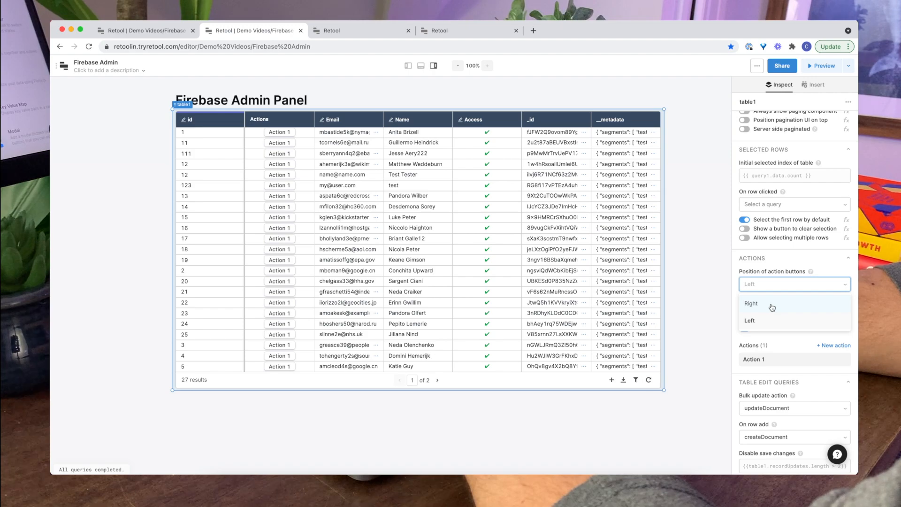
{"action": "left_click", "coordinate": [772, 308]}
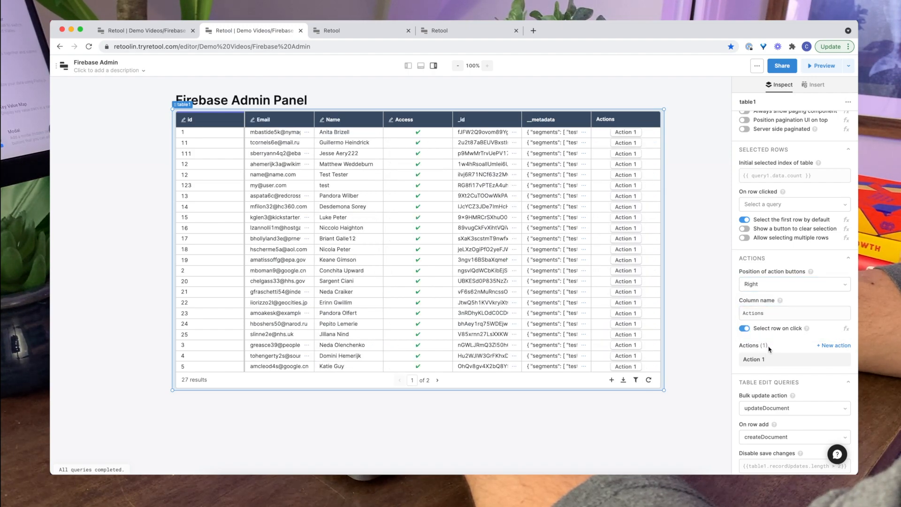
Set the new action's button text to Delete and its action query to deleteDocument
{"action": "left_click", "coordinate": [760, 359]}
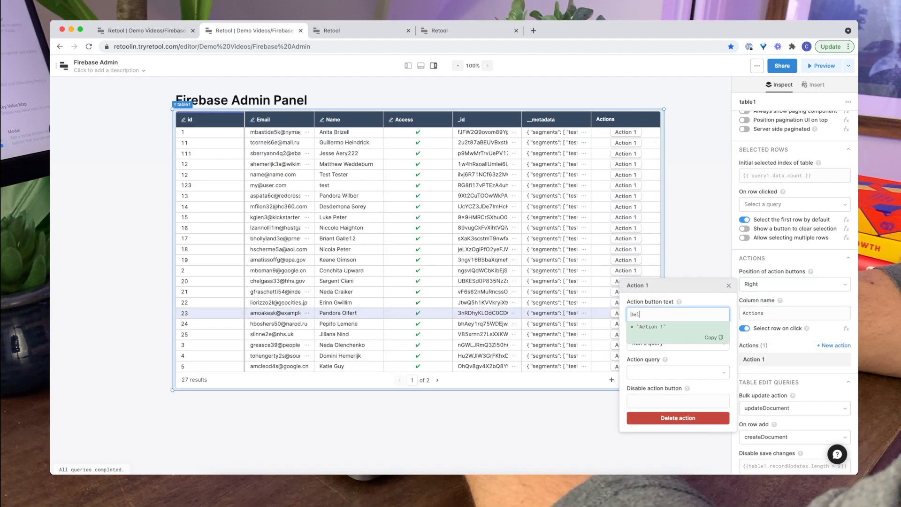
{"action": "type", "text": "Delete Document"}
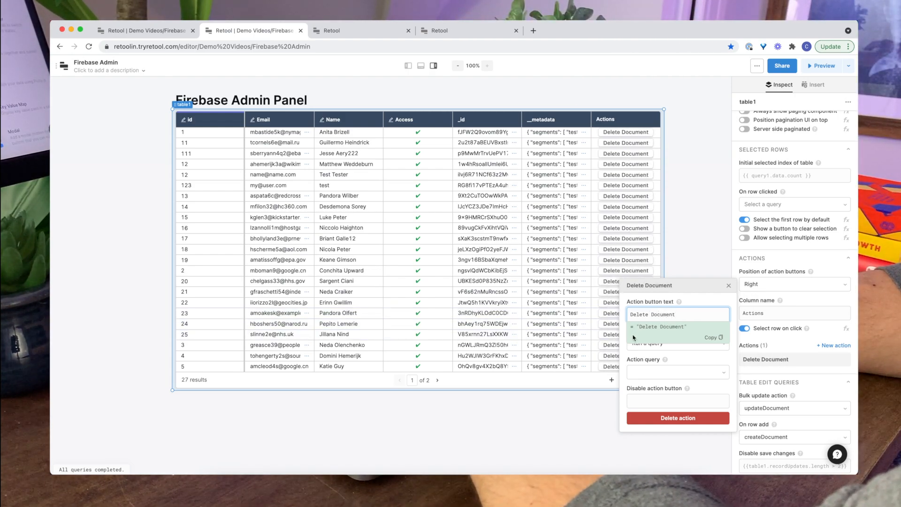
{"action": "key", "text": "BackSpace"}
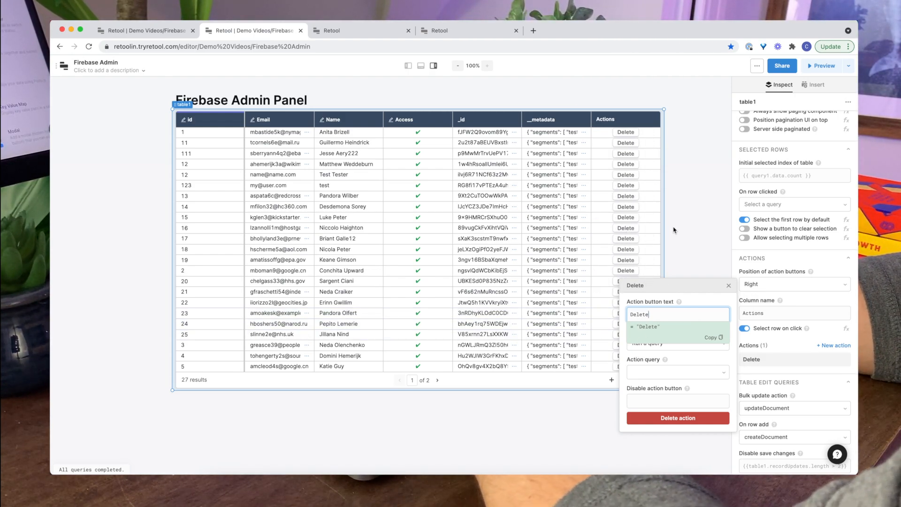
{"action": "left_click", "coordinate": [676, 373]}
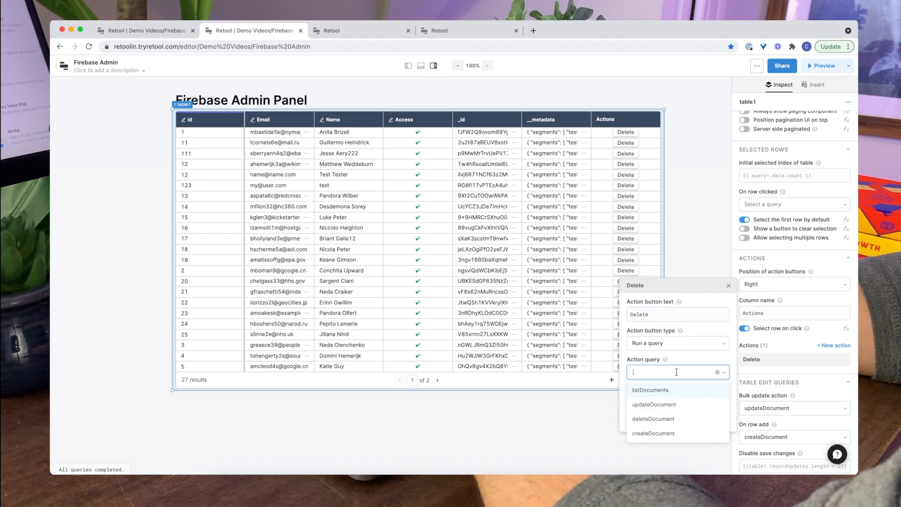
{"action": "left_click", "coordinate": [663, 419]}
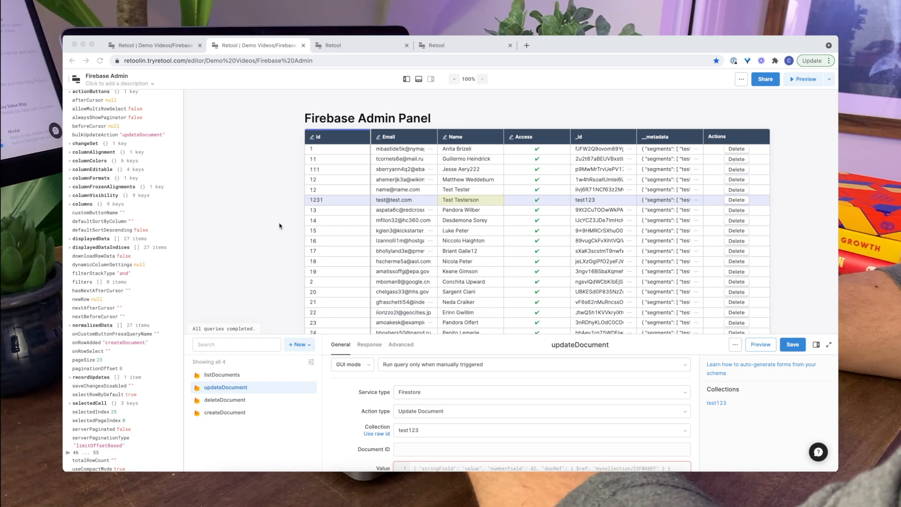
Inspect the fields of entry 0 in table1's recordUpdates array in the app state
{"action": "left_click", "coordinate": [257, 208]}
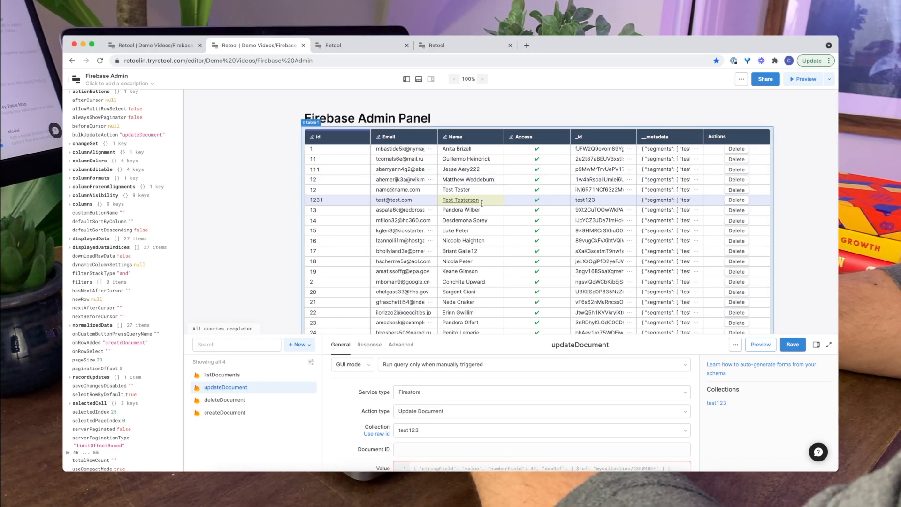
{"action": "scroll", "coordinate": [480, 202], "scroll_direction": "down", "scroll_amount": 1}
{"action": "scroll", "coordinate": [477, 203], "scroll_direction": "up", "scroll_amount": 1}
{"action": "left_click", "coordinate": [406, 80]}
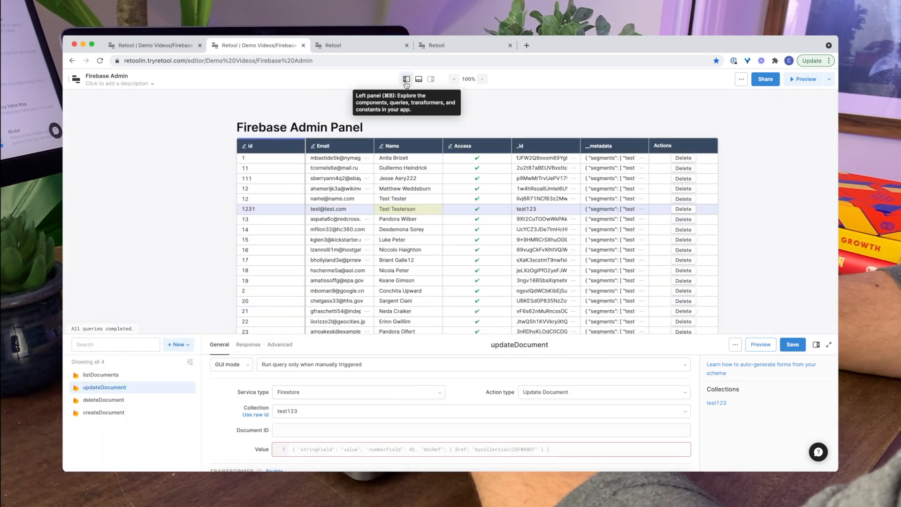
{"action": "left_click", "coordinate": [406, 80]}
{"action": "scroll", "coordinate": [450, 227], "scroll_direction": "down", "scroll_amount": 1}
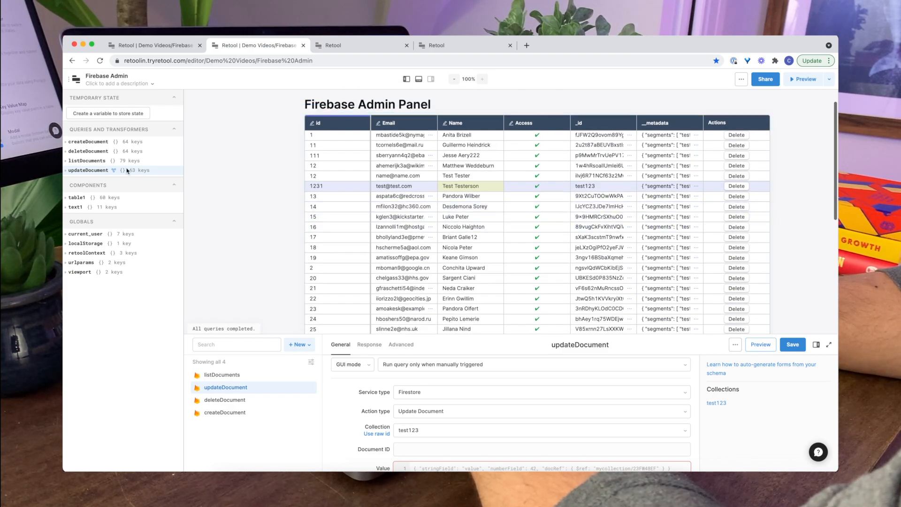
{"action": "left_click", "coordinate": [70, 197]}
{"action": "scroll", "coordinate": [99, 297], "scroll_direction": "down", "scroll_amount": 5}
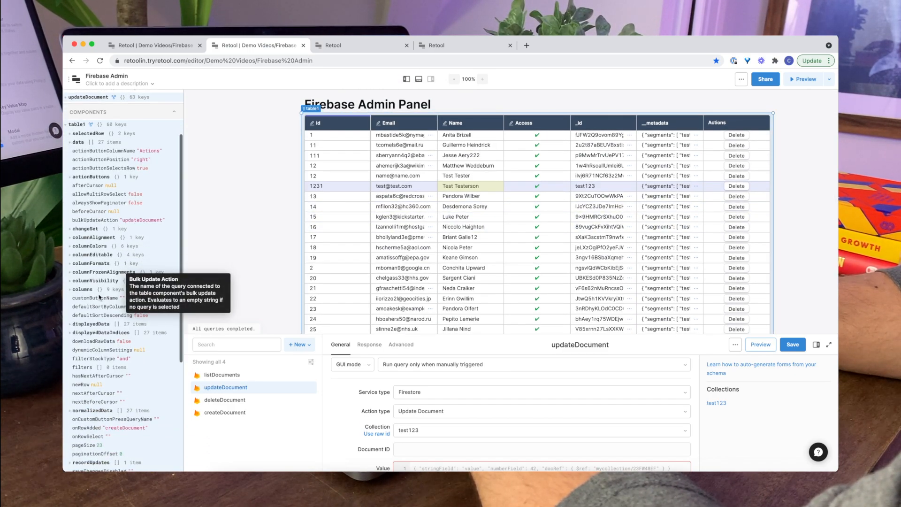
{"action": "left_click", "coordinate": [70, 401]}
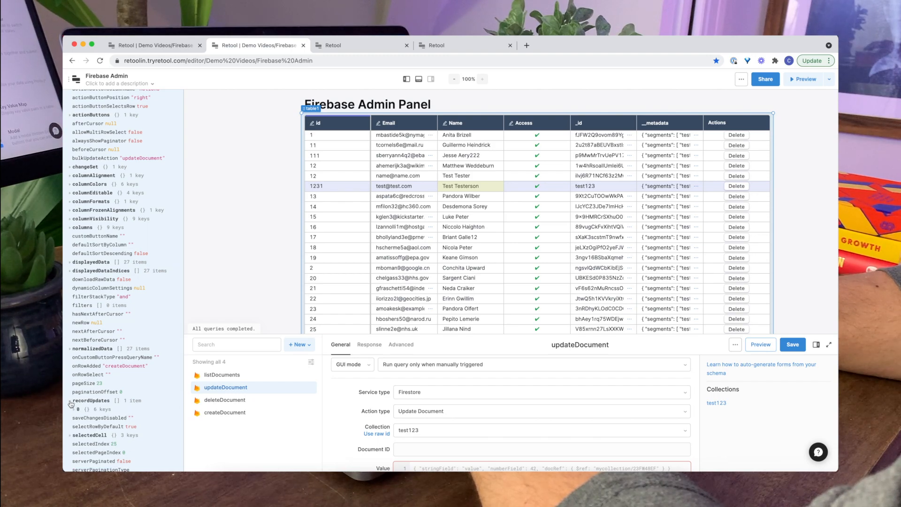
{"action": "scroll", "coordinate": [116, 416], "scroll_direction": "down", "scroll_amount": 1}
{"action": "left_click", "coordinate": [74, 391]}
{"action": "scroll", "coordinate": [108, 417], "scroll_direction": "down", "scroll_amount": 1}
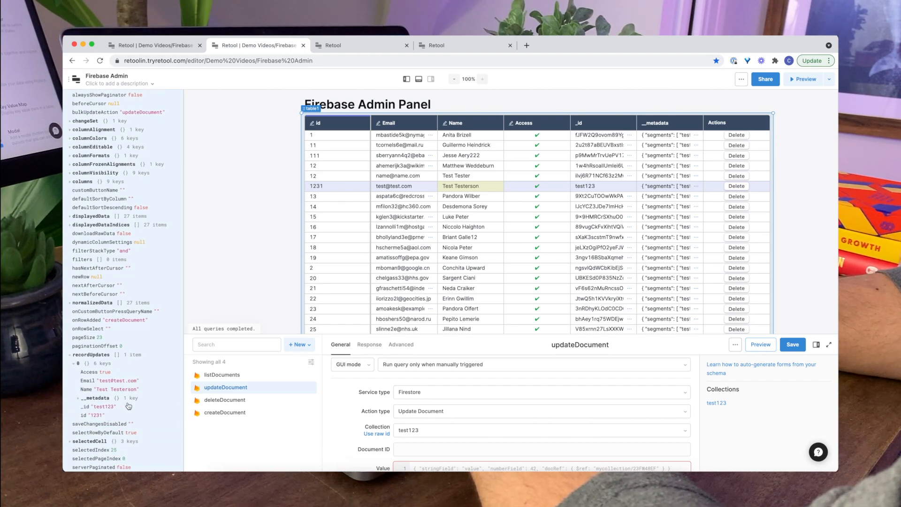
Set the updateDocument query's Document ID to {{table1.recordUpdates['0']._id}}
{"action": "scroll", "coordinate": [451, 421], "scroll_direction": "down", "scroll_amount": 1}
{"action": "left_click", "coordinate": [450, 421]}
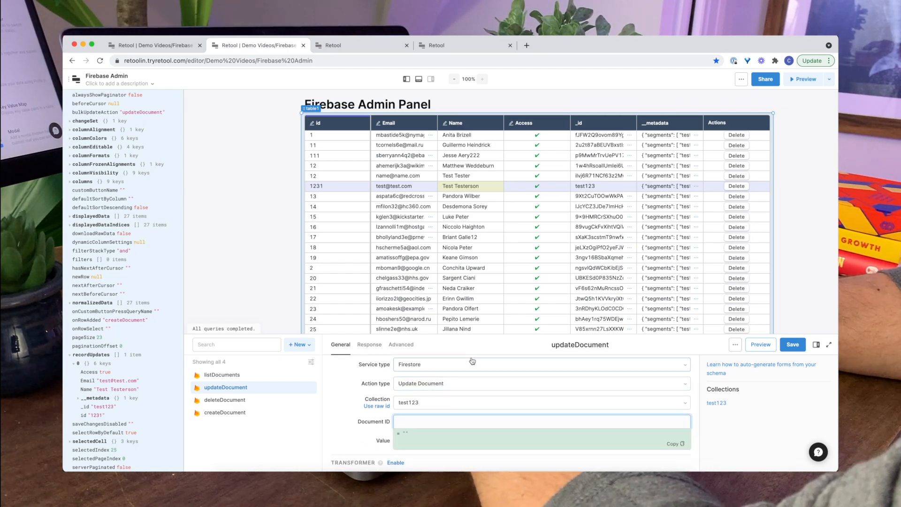
{"action": "left_click_drag", "start_coordinate": [474, 335], "coordinate": [475, 316]}
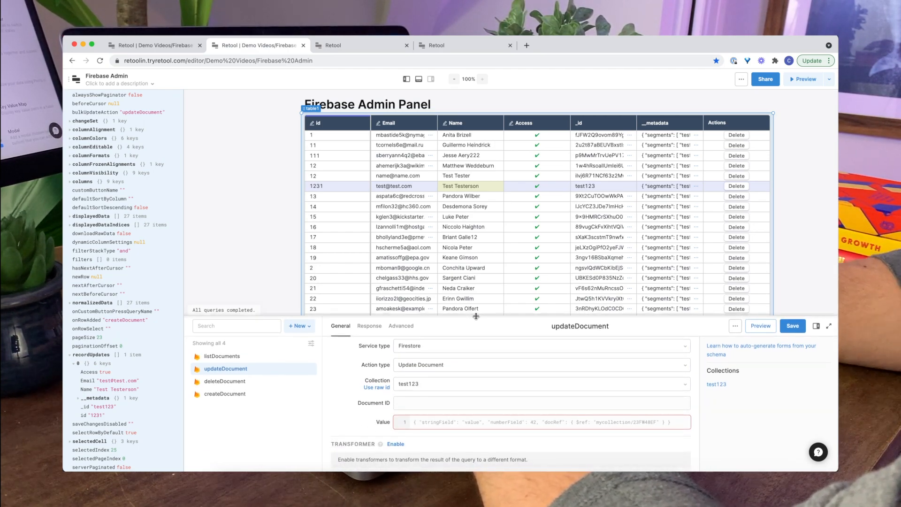
{"action": "left_click", "coordinate": [413, 403]}
{"action": "type", "text": "{{"}
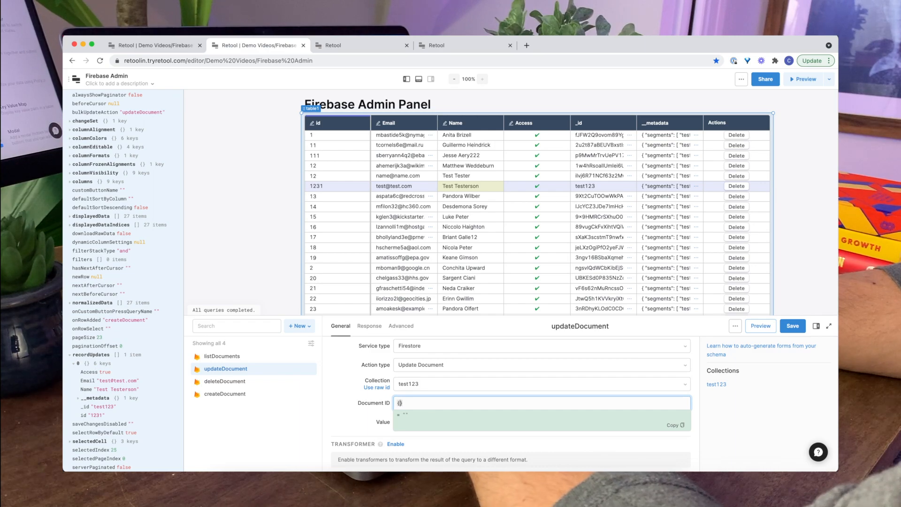
{"action": "type", "text": "ta"}
{"action": "key", "text": "Down"}
{"action": "key", "text": "Down"}
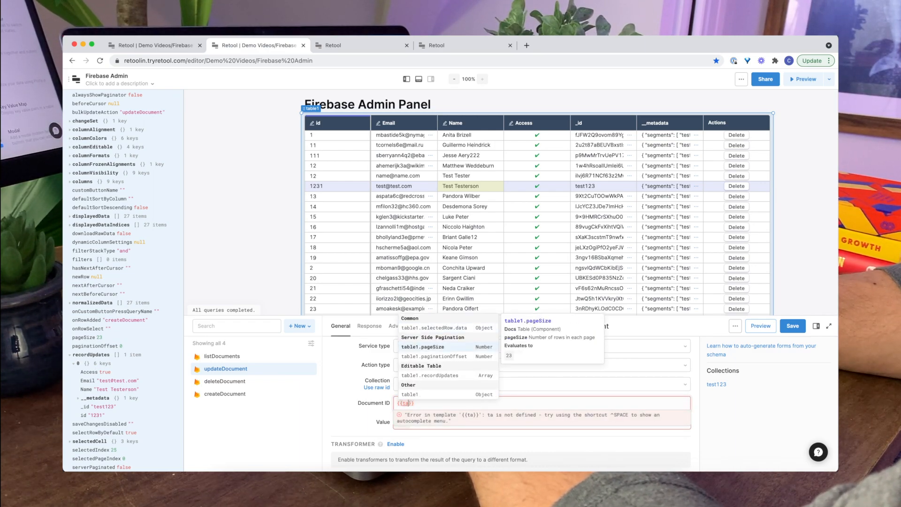
{"action": "key", "text": "Down"}
{"action": "key", "text": "Return"}
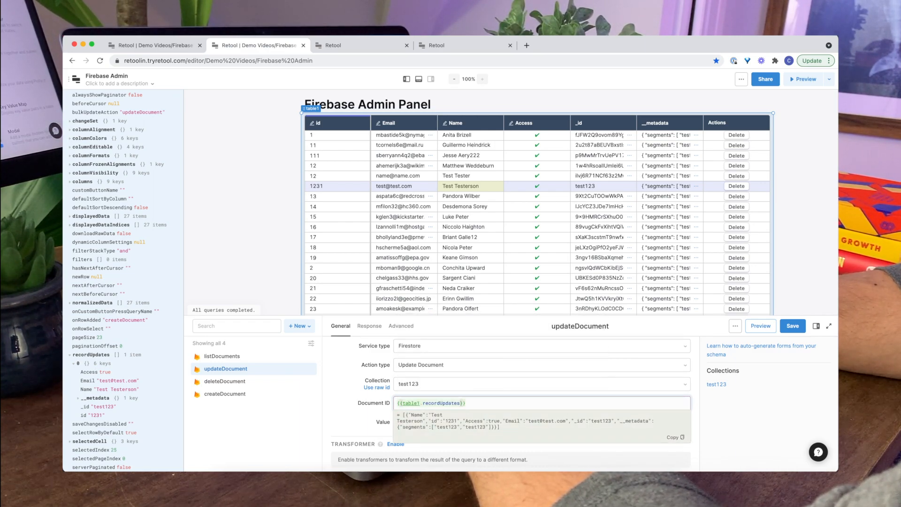
{"action": "type", "text": "['0']."}
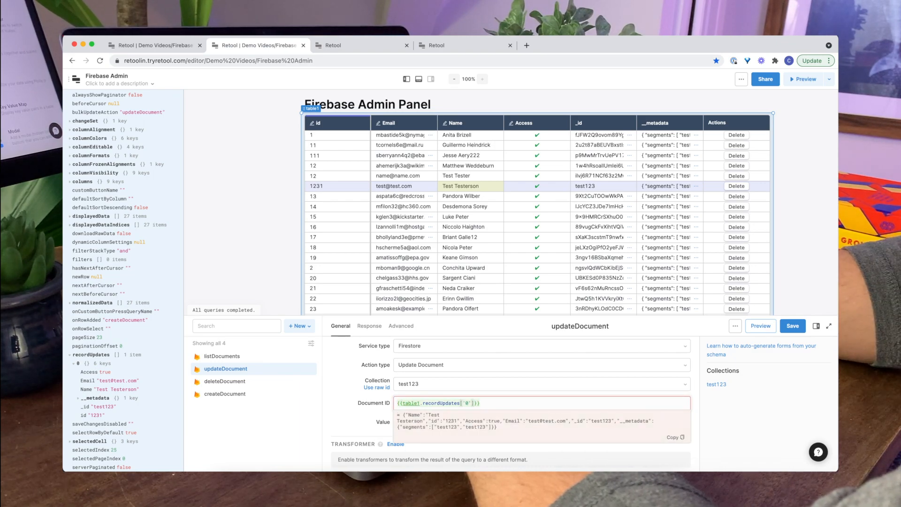
{"action": "key", "text": "Down"}
{"action": "key", "text": "Down"}
{"action": "key", "text": "Down"}
{"action": "key", "text": "Down"}
{"action": "key", "text": "Return"}
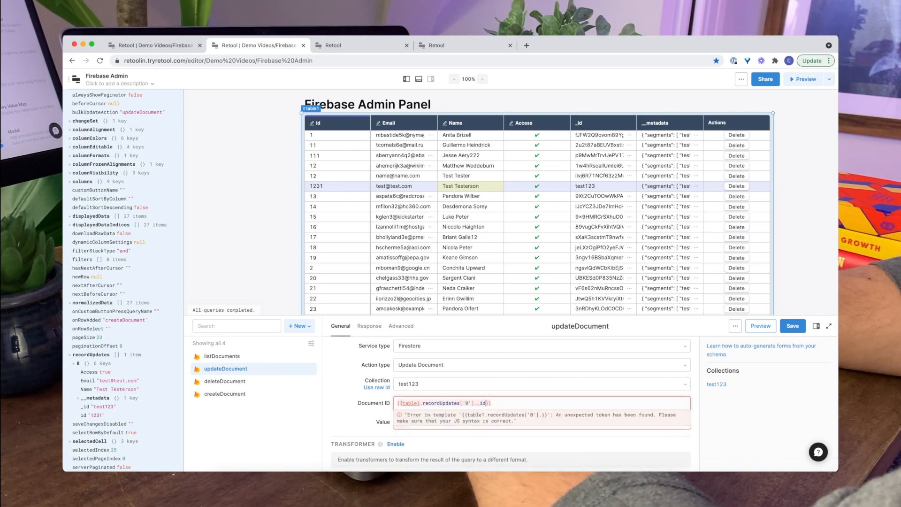
{"action": "scroll", "coordinate": [573, 246], "scroll_direction": "down", "scroll_amount": 1}
{"action": "scroll", "coordinate": [572, 246], "scroll_direction": "down", "scroll_amount": 2}
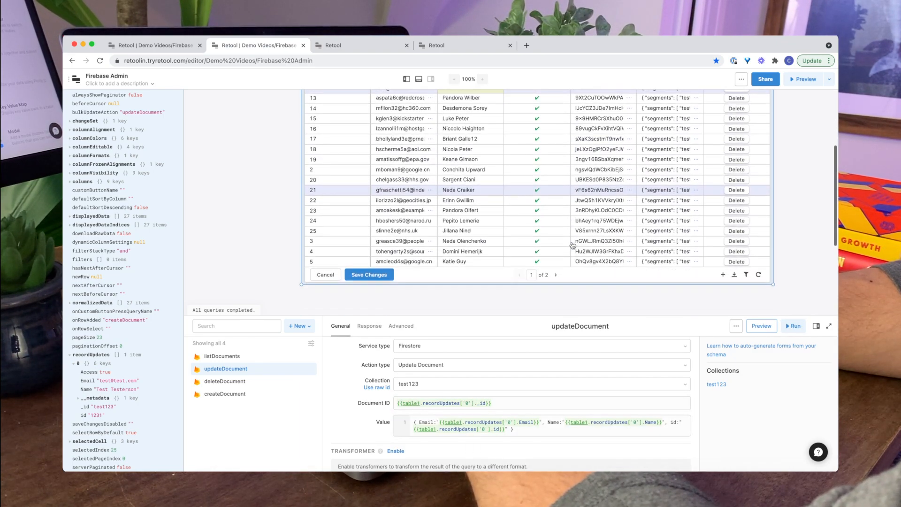
Run the updateDocument query and save the pending edit of the row with id 1231 in the table
{"action": "left_click", "coordinate": [797, 327]}
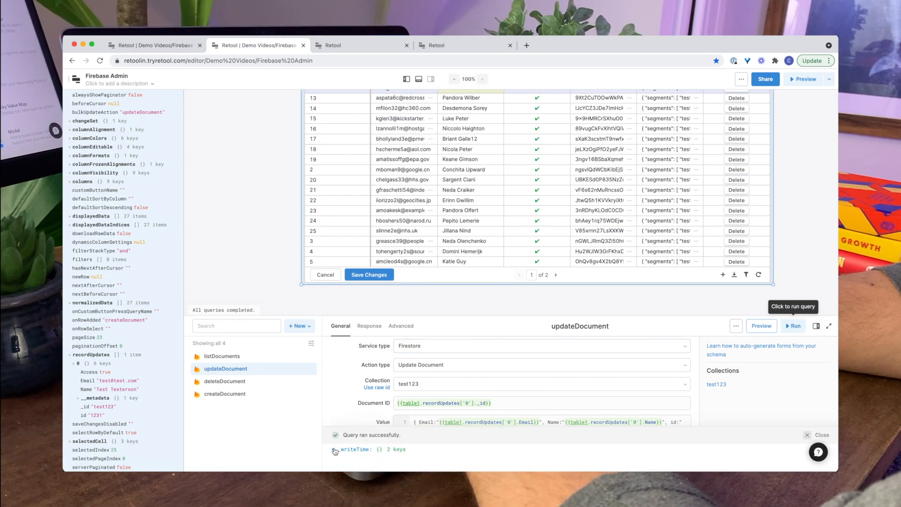
{"action": "scroll", "coordinate": [420, 181], "scroll_direction": "up", "scroll_amount": 2}
{"action": "scroll", "coordinate": [418, 184], "scroll_direction": "down", "scroll_amount": 2}
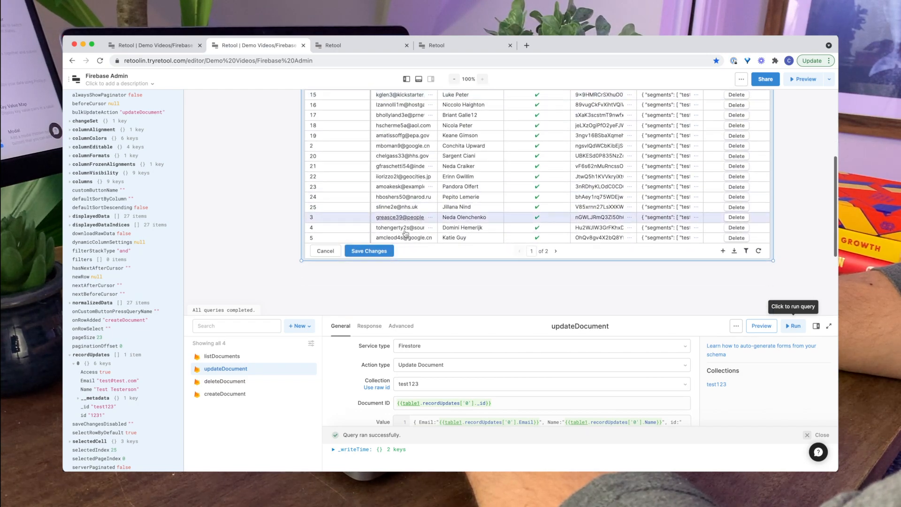
{"action": "left_click", "coordinate": [363, 252]}
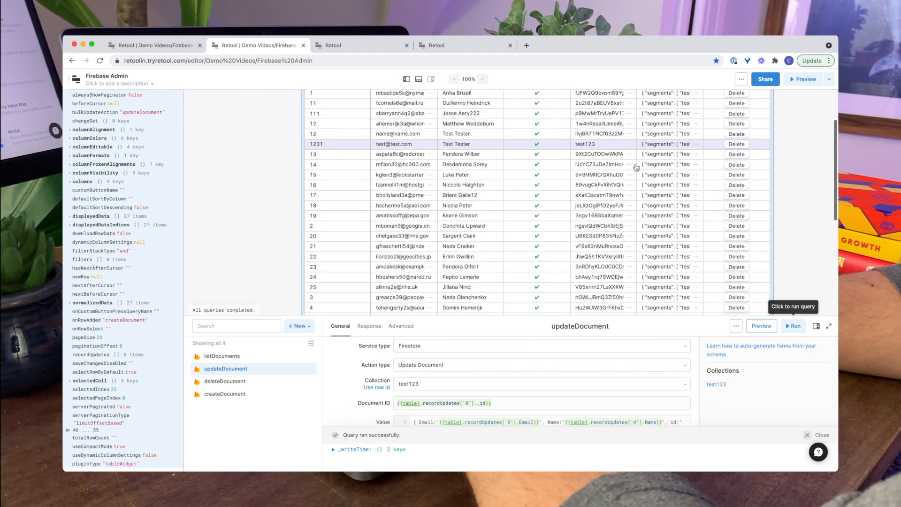
Set listDocuments as the success trigger of the updateDocument query and save the query
{"action": "scroll", "coordinate": [385, 406], "scroll_direction": "down", "scroll_amount": 5}
{"action": "left_click", "coordinate": [422, 395]}
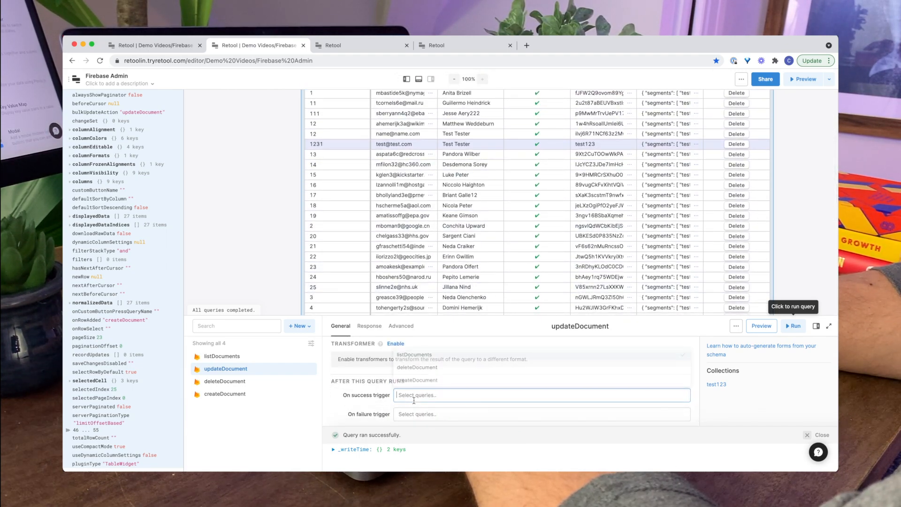
{"action": "left_click", "coordinate": [416, 353]}
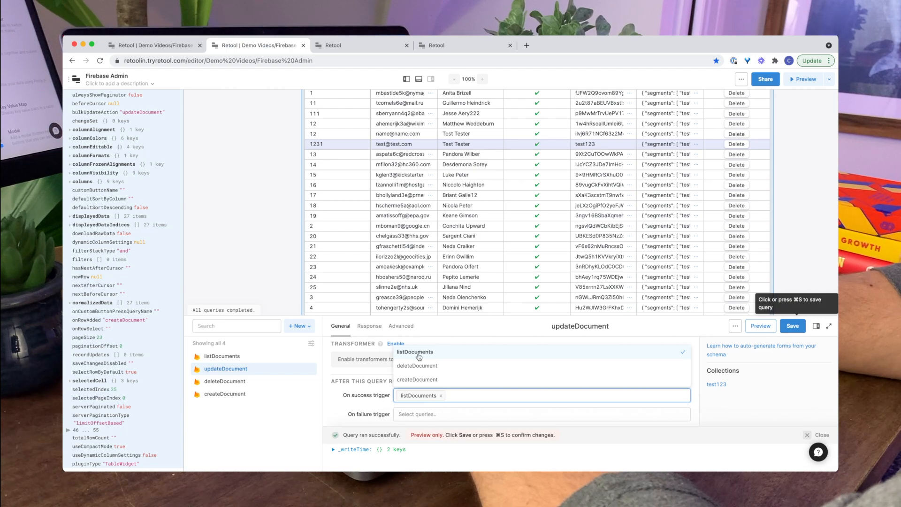
{"action": "left_click", "coordinate": [336, 410]}
{"action": "left_click", "coordinate": [793, 328]}
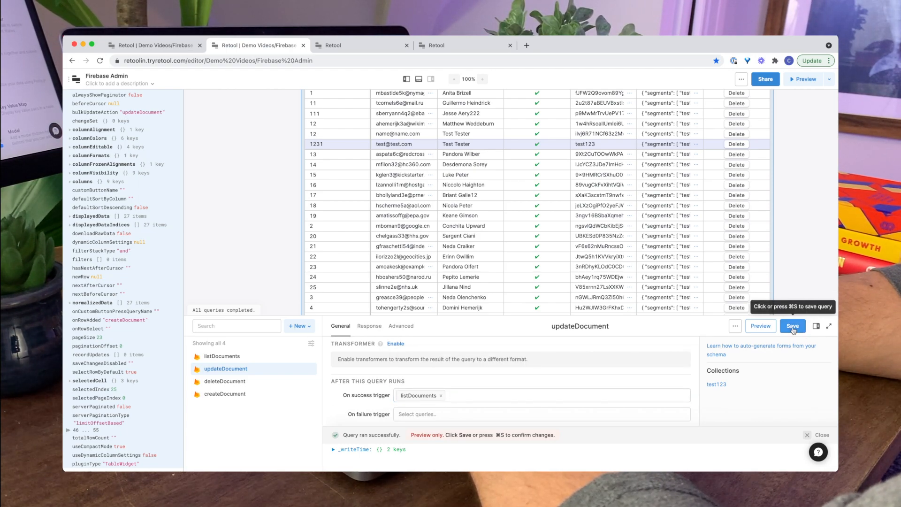
{"action": "left_click", "coordinate": [792, 328]}
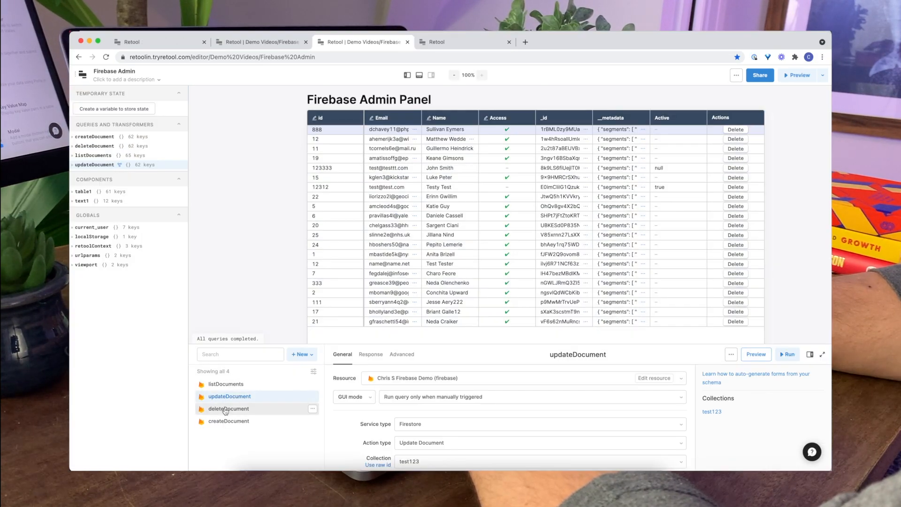
Set the deleteDocument query's Document ID to {{table1.data[i]._id}} and save the query
{"action": "left_click", "coordinate": [226, 410]}
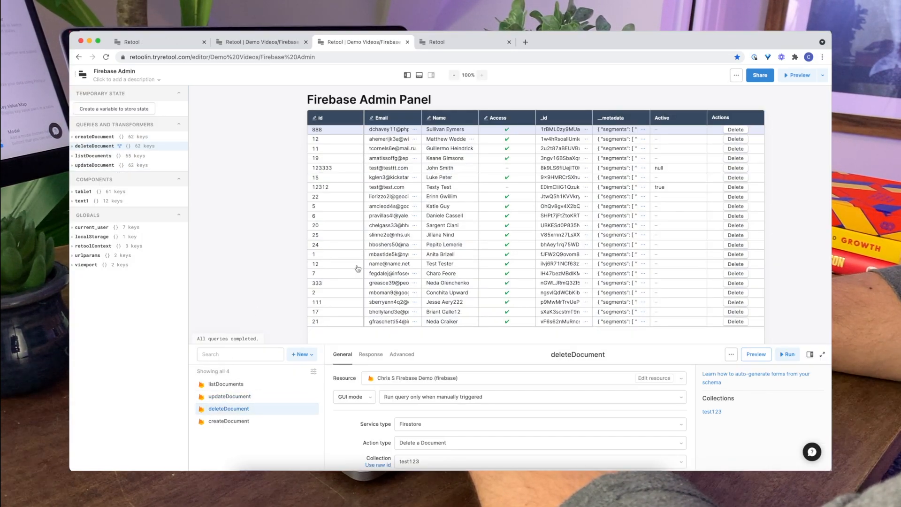
{"action": "scroll", "coordinate": [358, 269], "scroll_direction": "down", "scroll_amount": 2}
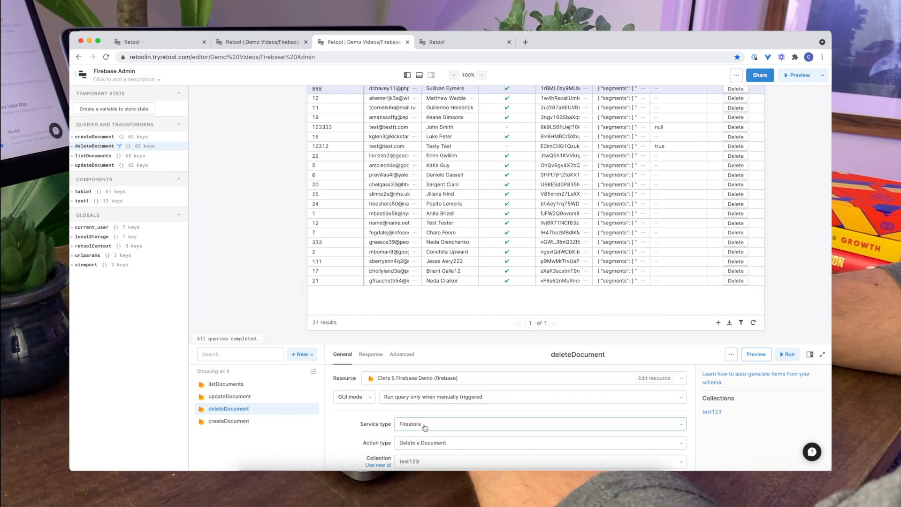
{"action": "scroll", "coordinate": [425, 427], "scroll_direction": "down", "scroll_amount": 2}
{"action": "left_click", "coordinate": [427, 440]}
{"action": "type", "text": "{{tab"}
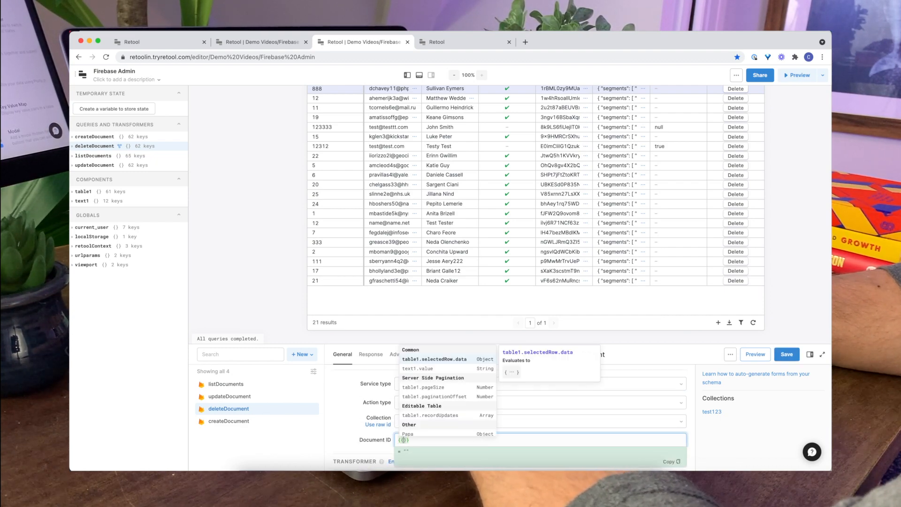
{"action": "type", "text": "le1.data"}
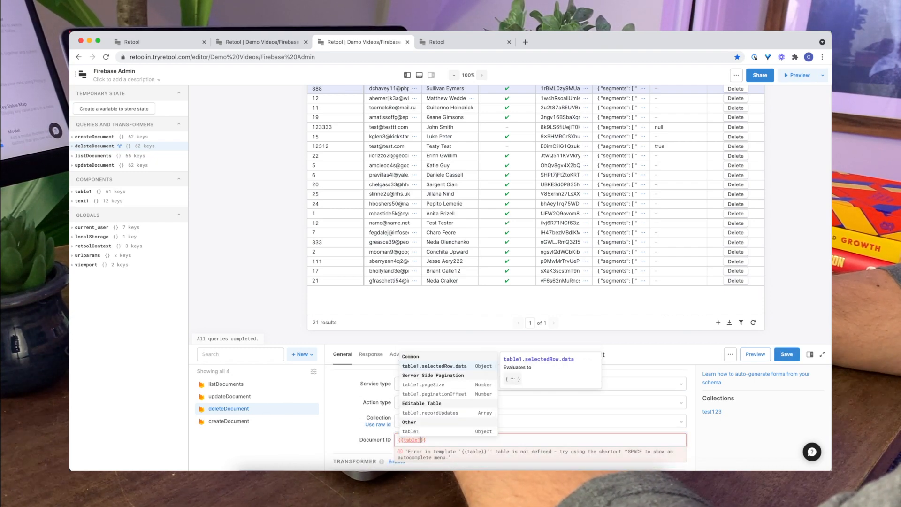
{"action": "type", "text": "[i]"}
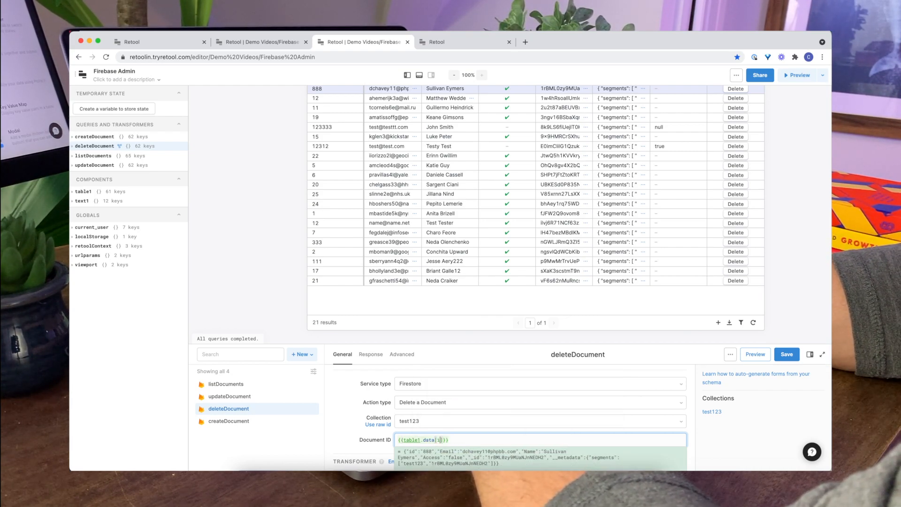
{"action": "type", "text": "._id"}
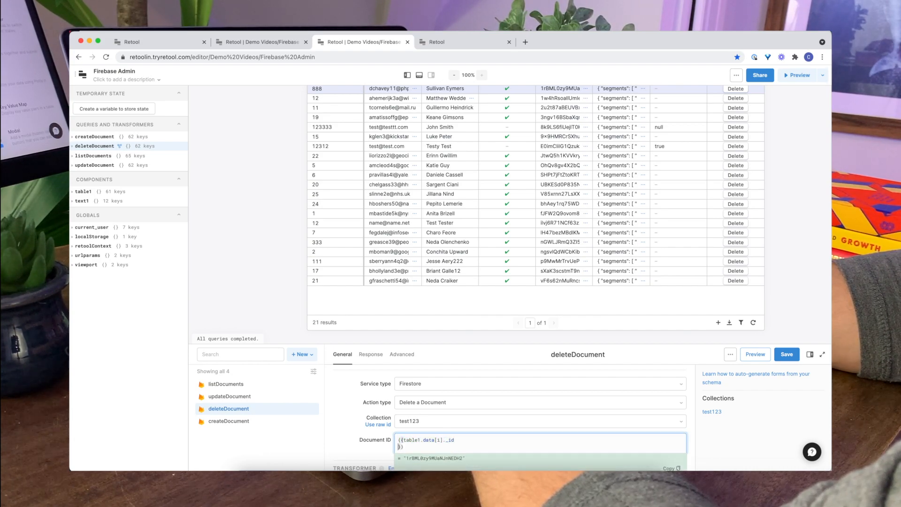
{"action": "left_click", "coordinate": [787, 355]}
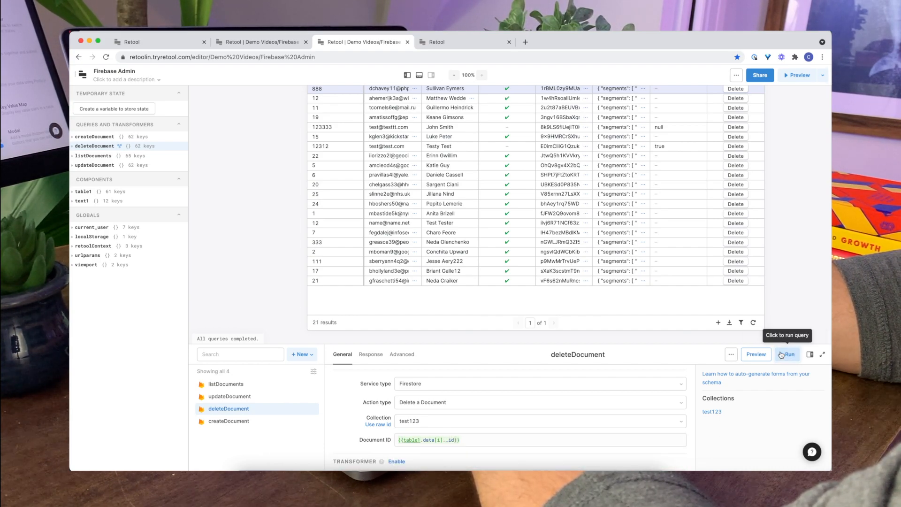
{"action": "left_click", "coordinate": [781, 355]}
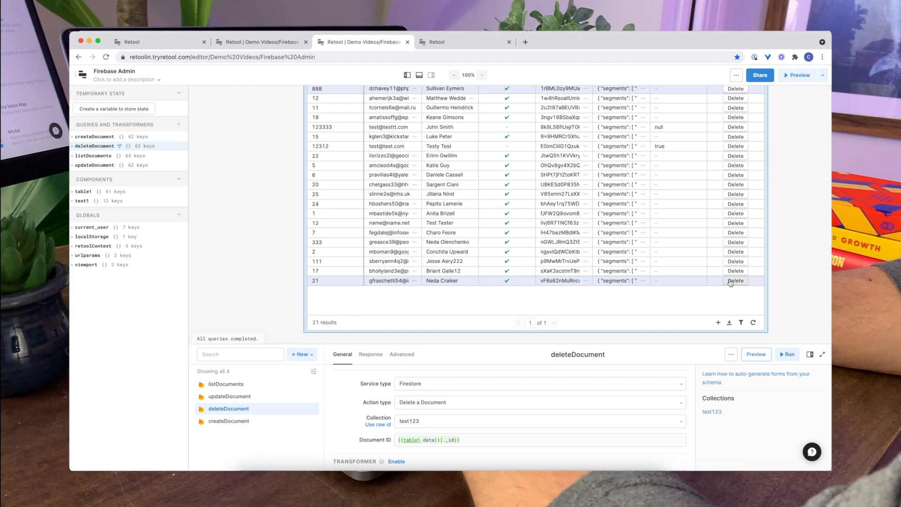
Delete the row with id 12 just above the row with id 7 and check deleteDocument's success trigger
{"action": "left_click", "coordinate": [733, 224]}
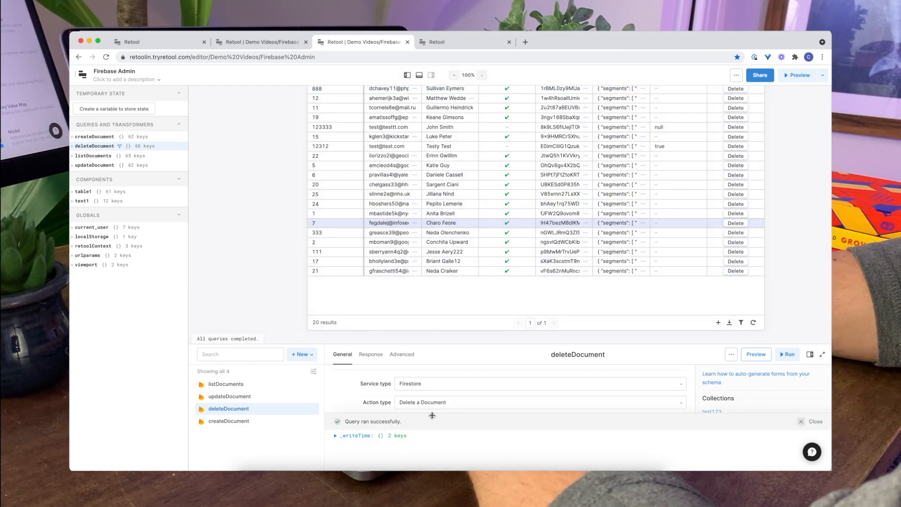
{"action": "left_click", "coordinate": [812, 422]}
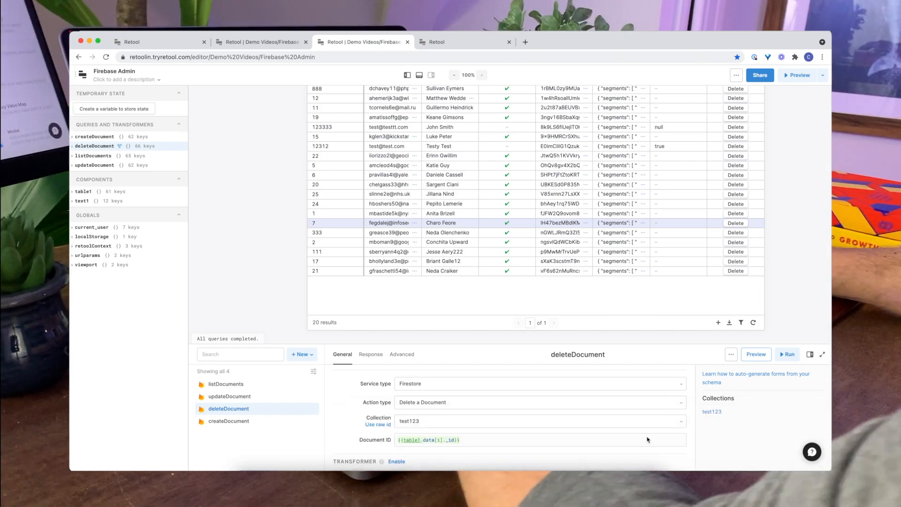
{"action": "scroll", "coordinate": [648, 440], "scroll_direction": "down", "scroll_amount": 2}
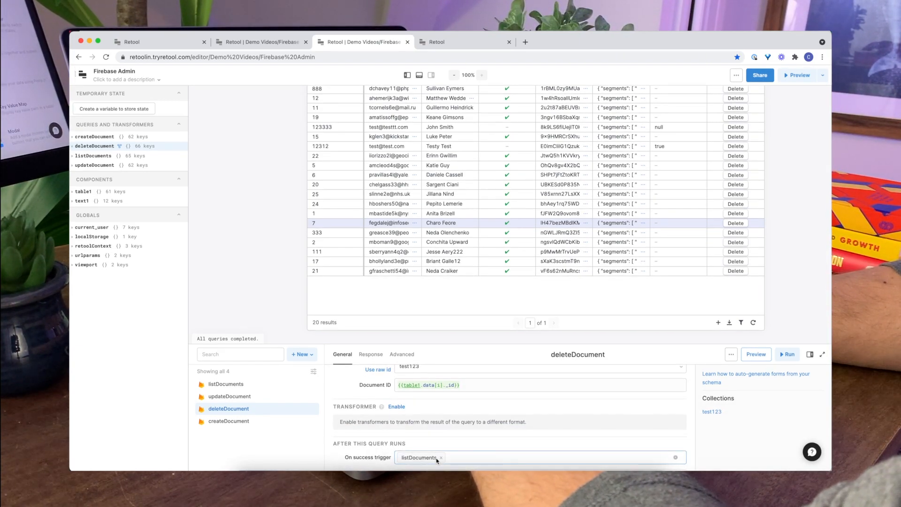
Open the createDocument query and start a new table row with id 111
{"action": "left_click", "coordinate": [244, 422]}
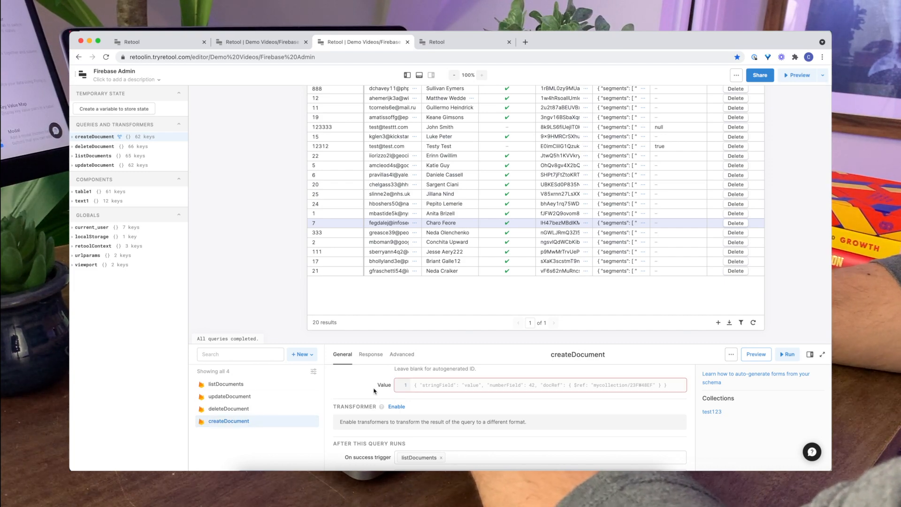
{"action": "scroll", "coordinate": [385, 394], "scroll_direction": "up", "scroll_amount": 2}
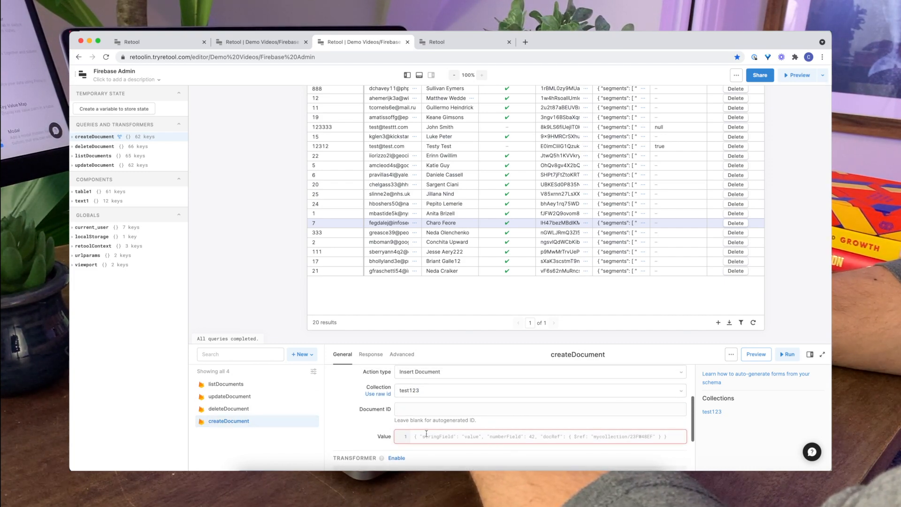
{"action": "left_click", "coordinate": [718, 323]}
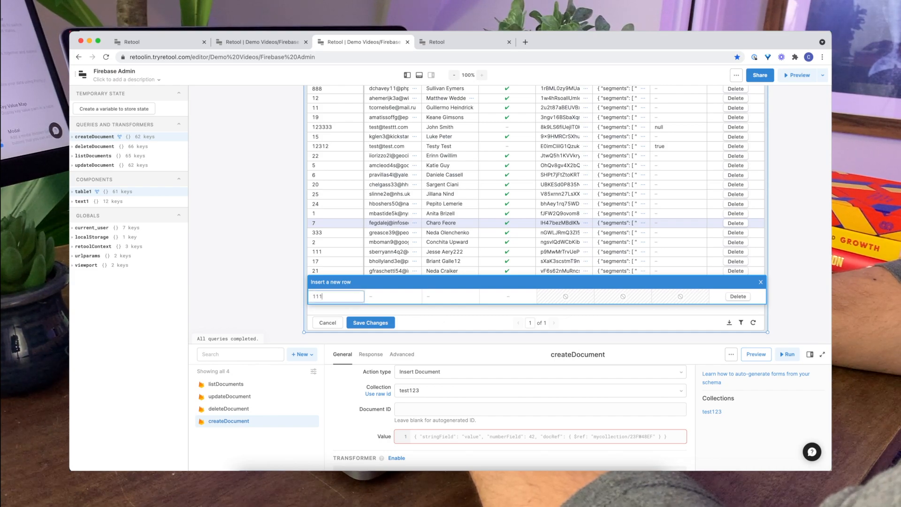
{"action": "left_click", "coordinate": [236, 276]}
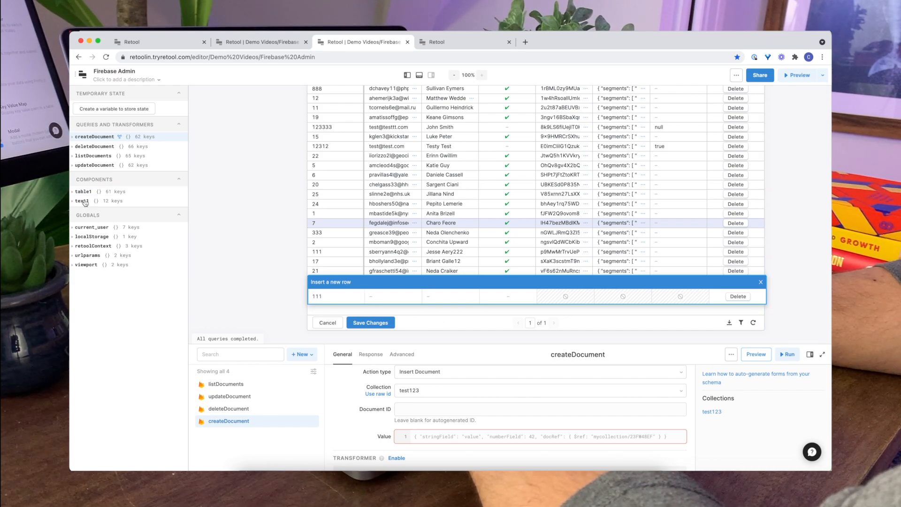
Inspect the fields of table1's newRow object in the app state
{"action": "left_click", "coordinate": [73, 196]}
{"action": "scroll", "coordinate": [89, 319], "scroll_direction": "down", "scroll_amount": 3}
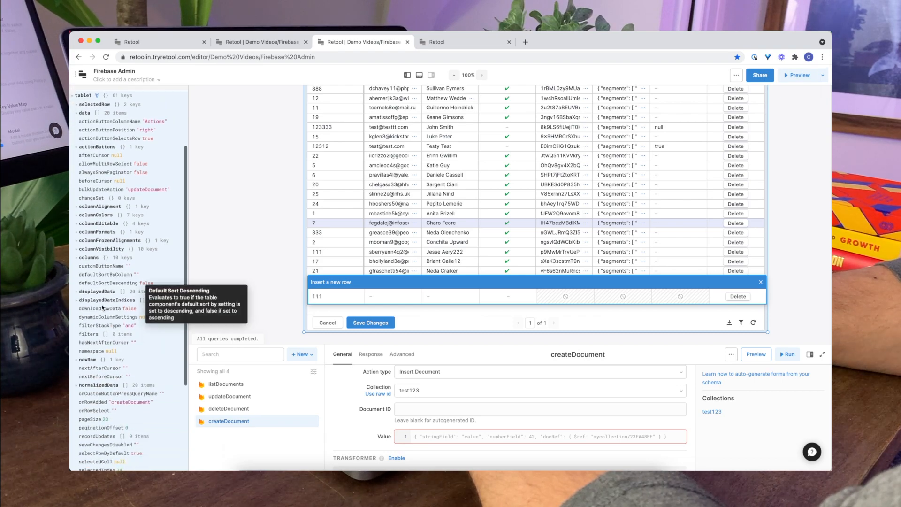
{"action": "left_click", "coordinate": [77, 344]}
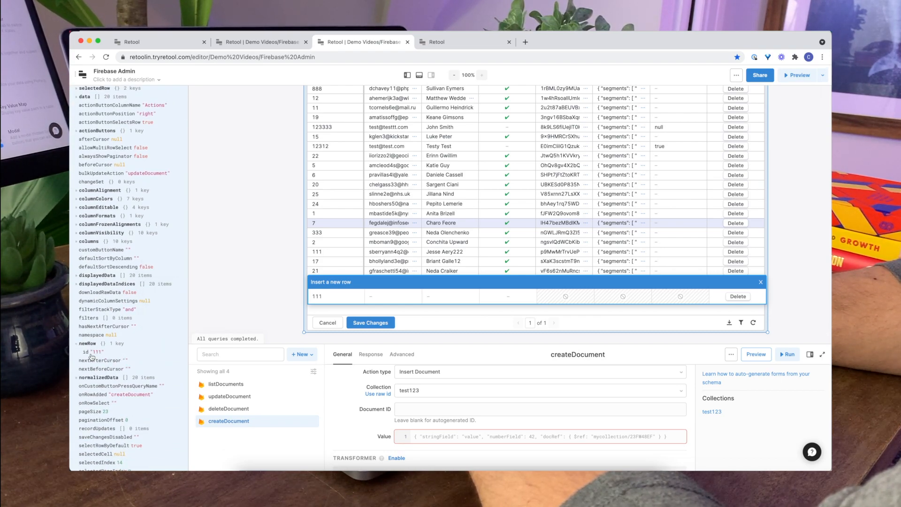
Set createDocument's Value to { Name:"{{table1.newRow.Name}}", Email:"{{table1.newRow.Email}}", id:"{{table1.newRow.id}}", Active:"{{table1.newRow.Access}}"} and save the query
{"action": "left_click", "coordinate": [417, 432]}
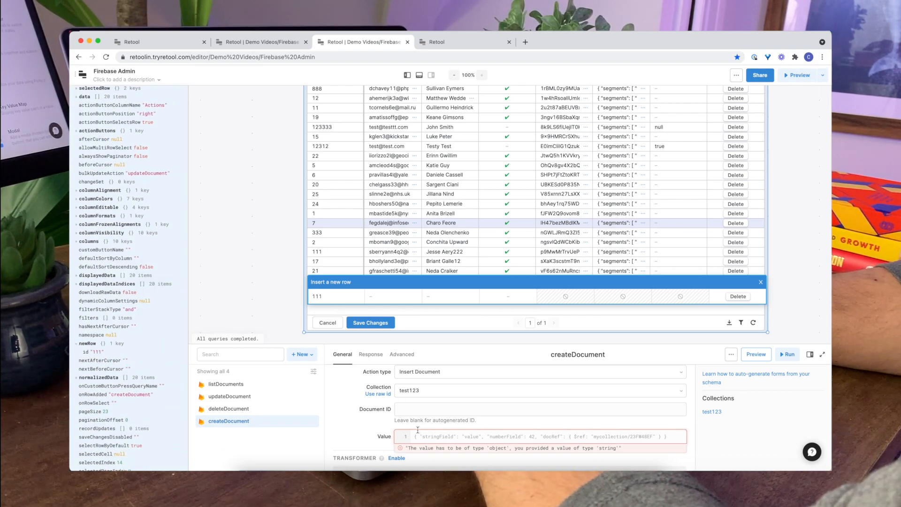
{"action": "type", "text": "{ Name:\"{{table1.newRow.Name}}\", Email:\"{{table1.newRow.Email}}\", id:\"{{table1.newRow.id}}\", Active:\"{{table1.newRow.Access}}\"}"}
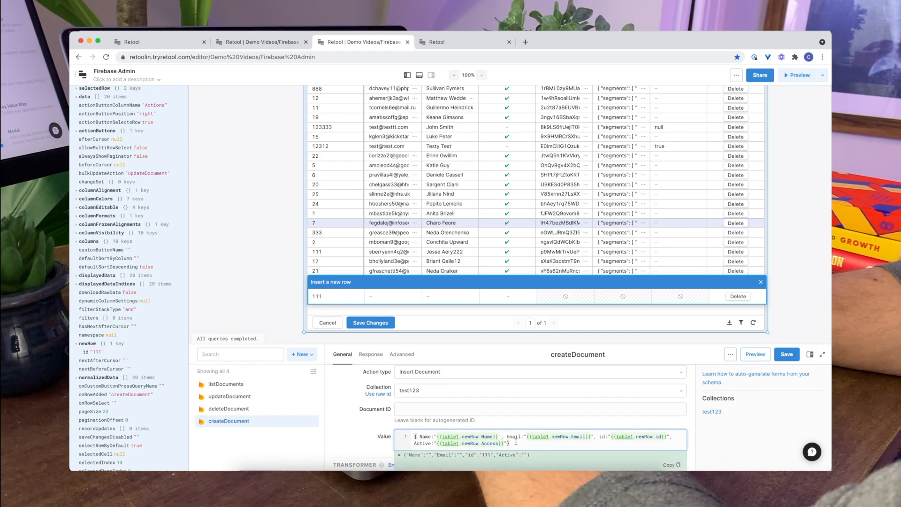
{"action": "left_click", "coordinate": [786, 355]}
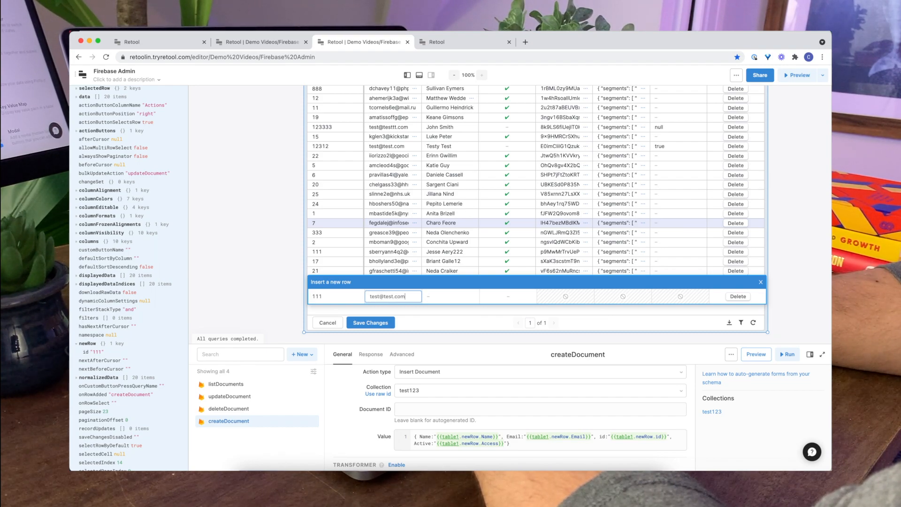
Complete the new row with id 111 by filling in the email and full name and enabling Access, and save it
{"action": "left_click", "coordinate": [436, 297]}
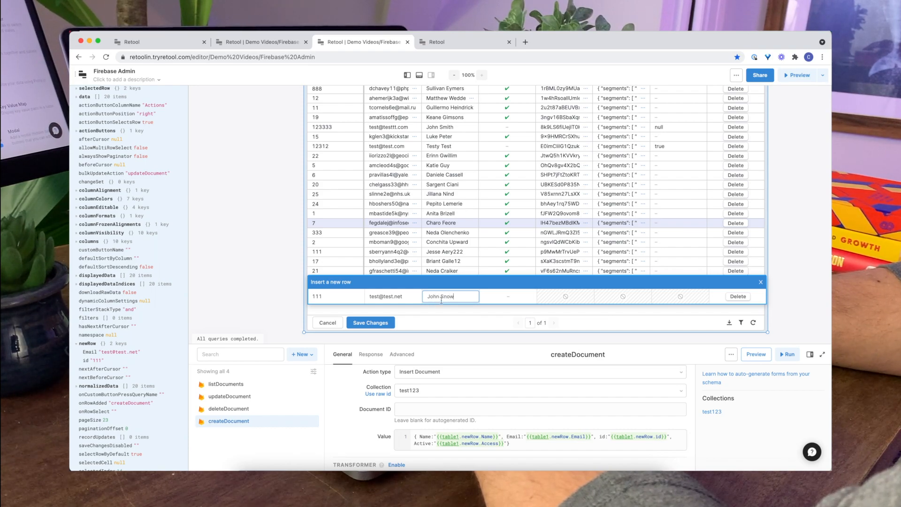
{"action": "type", "text": "John Snow"}
{"action": "left_click", "coordinate": [496, 295]}
{"action": "left_click", "coordinate": [488, 296]}
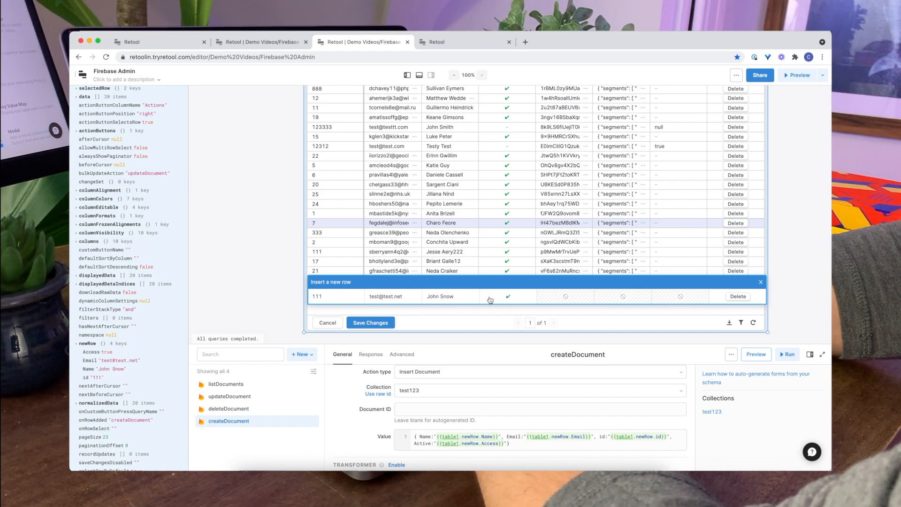
{"action": "left_click", "coordinate": [373, 323]}
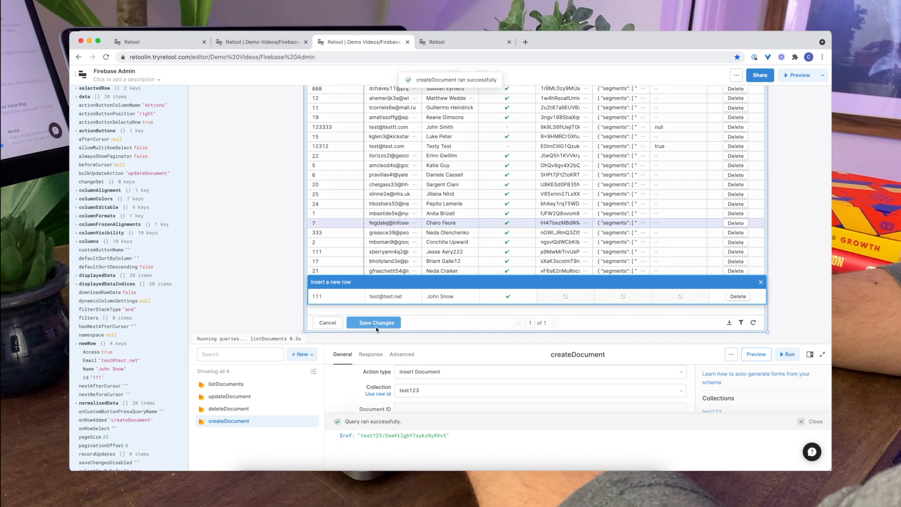
{"action": "left_click", "coordinate": [800, 421]}
Check which query is set as the success trigger of createDocument
{"action": "scroll", "coordinate": [567, 447], "scroll_direction": "down", "scroll_amount": 2}
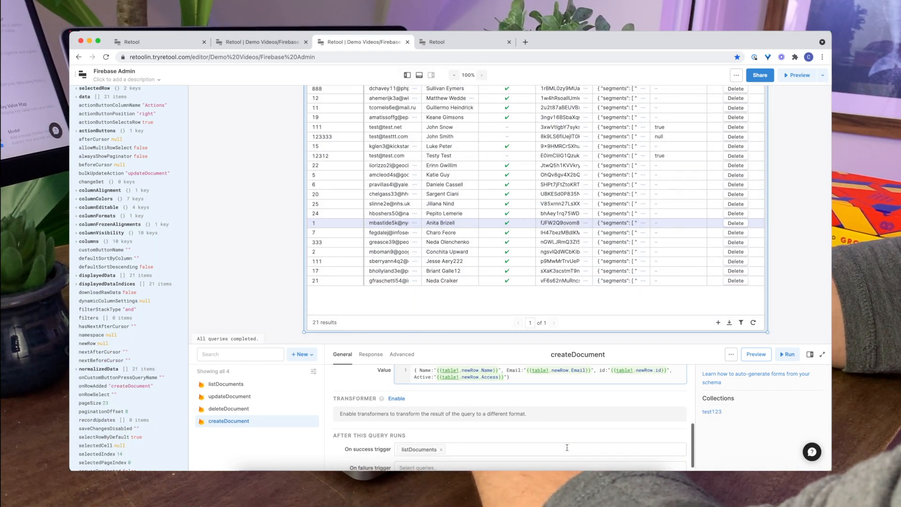
{"action": "scroll", "coordinate": [563, 447], "scroll_direction": "down", "scroll_amount": 1}
{"action": "left_click", "coordinate": [547, 440]}
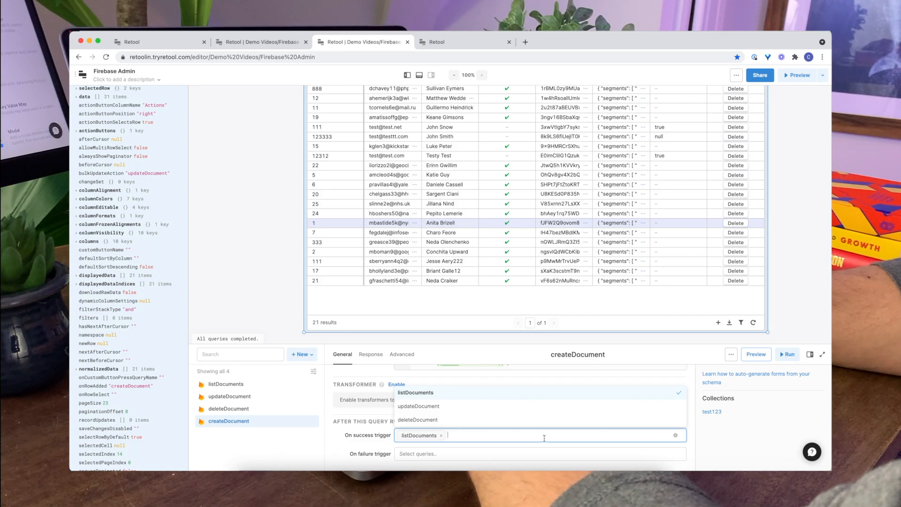
{"action": "left_click", "coordinate": [267, 239]}
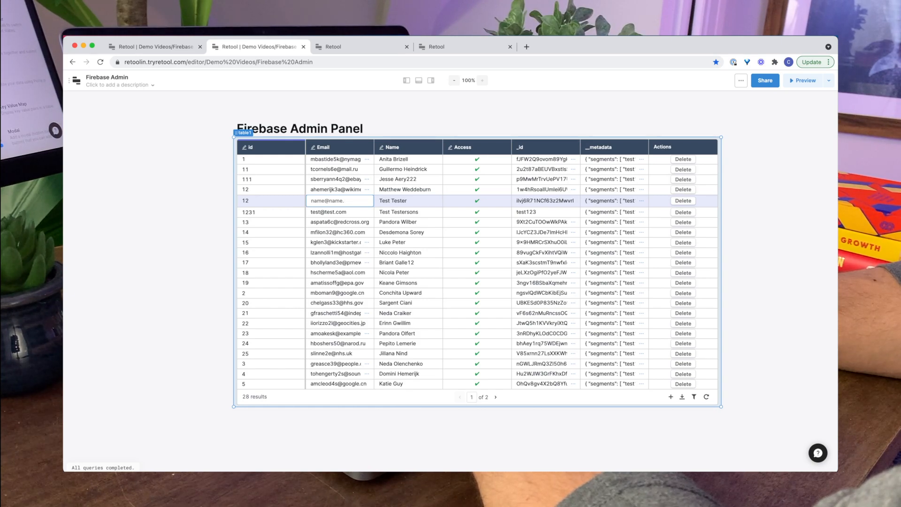
Change the email address in the second row with id 12 and save the table changes
{"action": "key", "text": "Return"}
{"action": "left_click", "coordinate": [305, 397]}
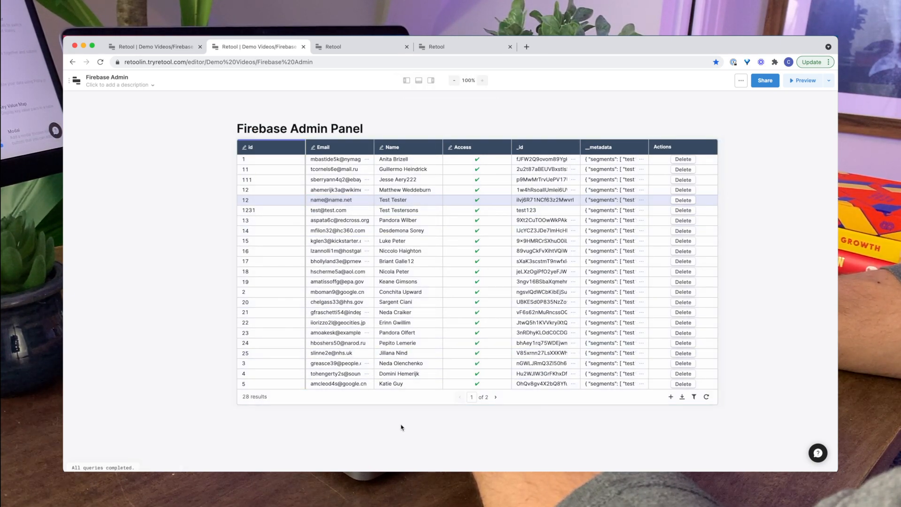
Add a test row with id 123, an email and a full name, save it, and delete that row again
{"action": "left_click", "coordinate": [671, 397]}
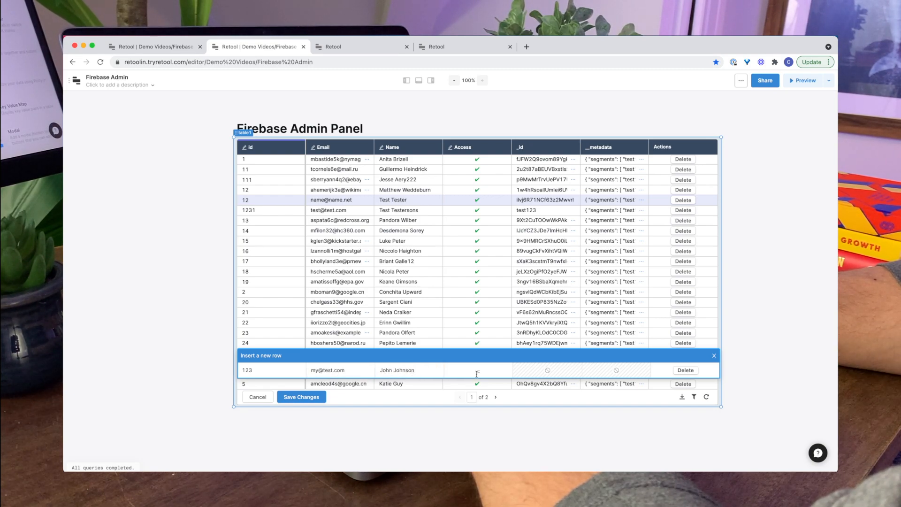
{"action": "left_click", "coordinate": [312, 397]}
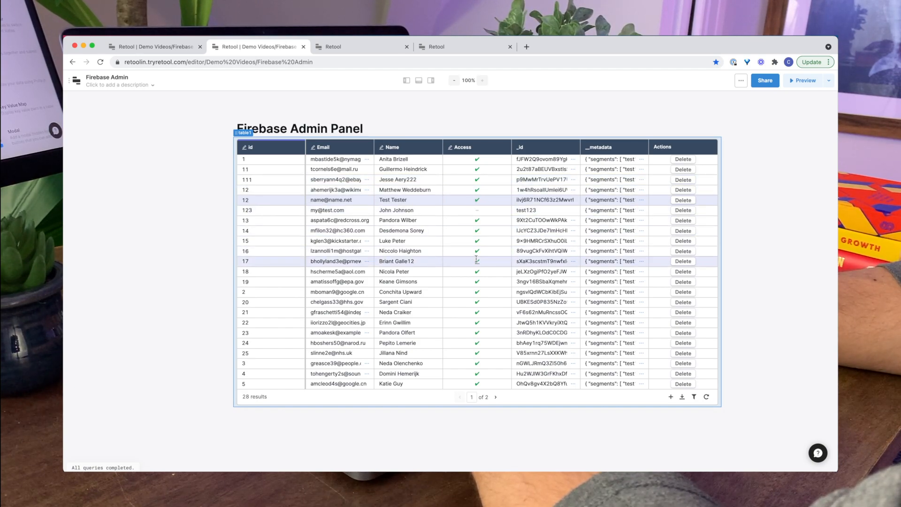
{"action": "left_click", "coordinate": [686, 211]}
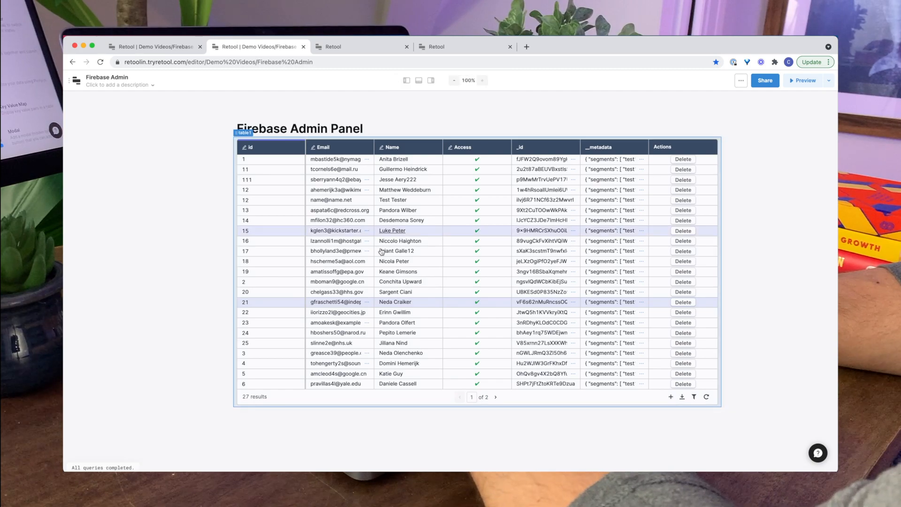
{"action": "left_click", "coordinate": [225, 305]}
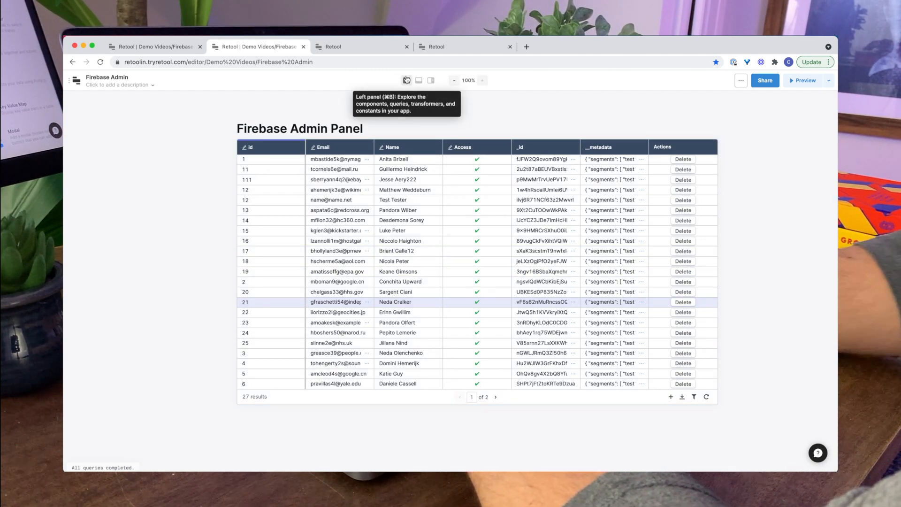
{"action": "left_click", "coordinate": [432, 81]}
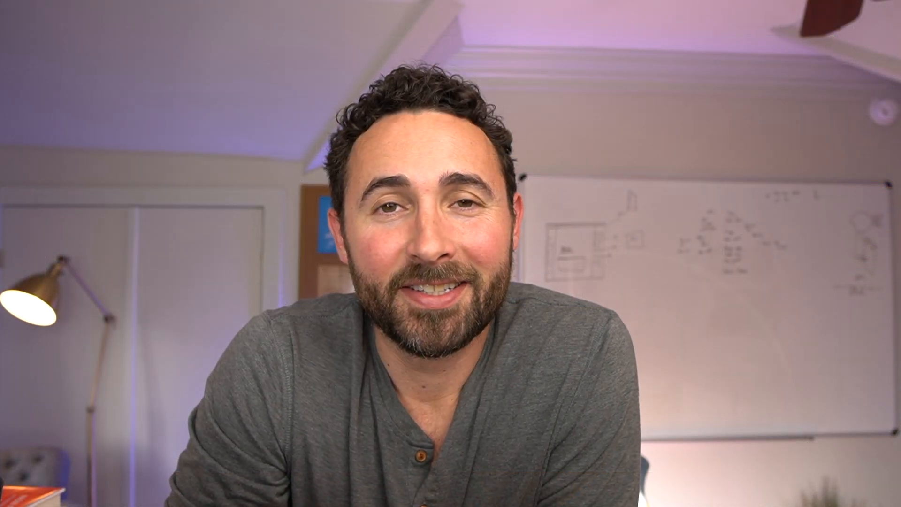